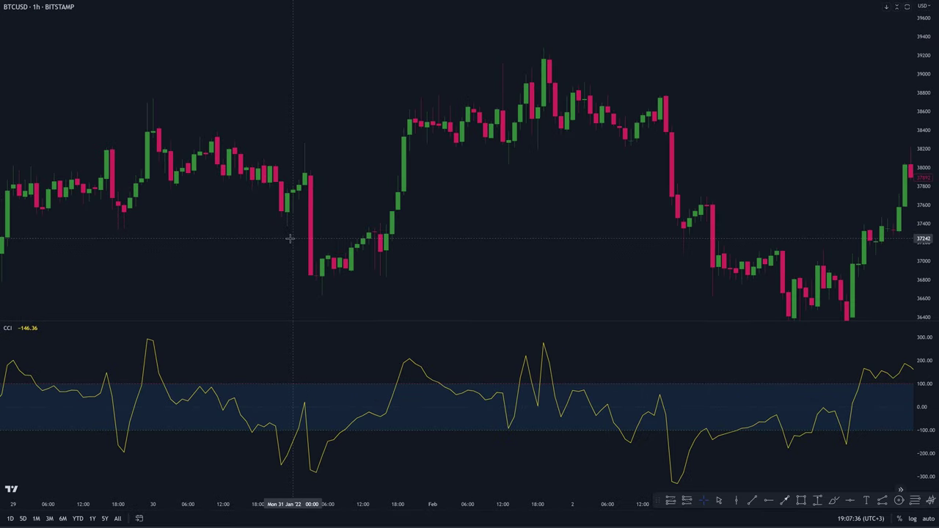
# - Pan the BTCUSD hourly chart forward to the early-to-mid February candles
pyautogui.moveTo(286, 238); pyautogui.dragTo(233, 220)
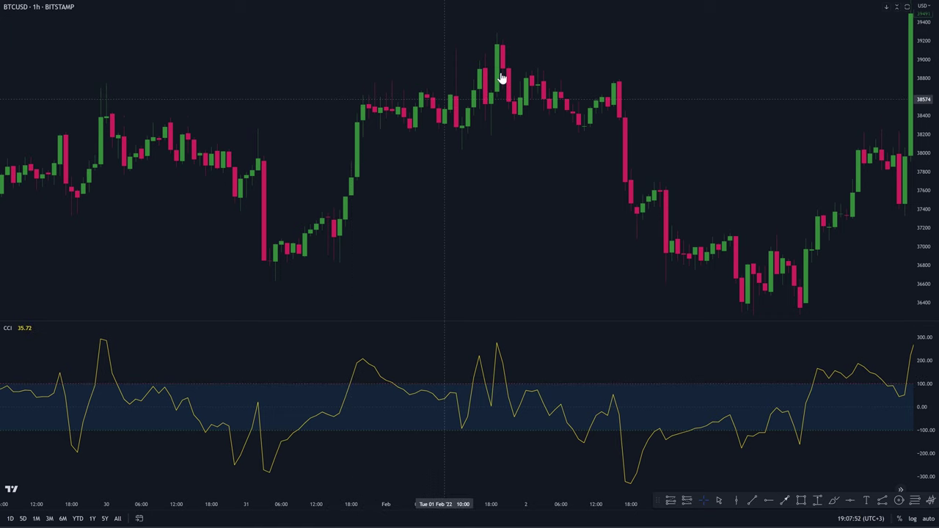
pyautogui.moveTo(474, 184); pyautogui.dragTo(472, 212)
pyautogui.hscroll(5, 471, 211)
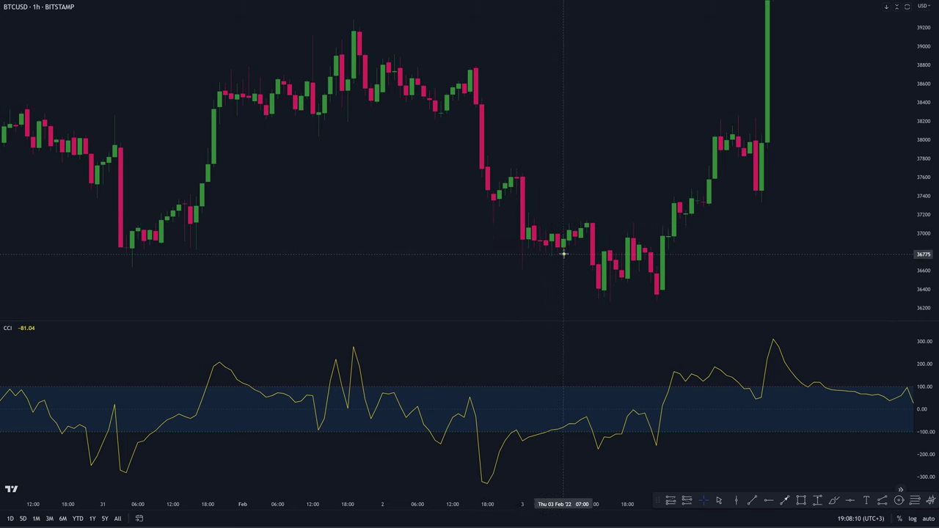
pyautogui.hscroll(3, 514, 253)
pyautogui.moveTo(405, 253); pyautogui.dragTo(287, 239)
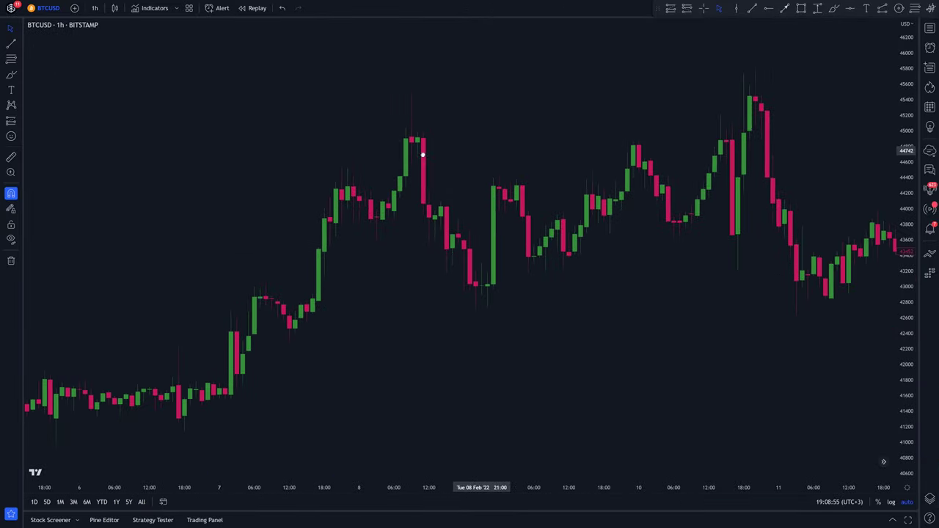
pyautogui.moveTo(421, 151); pyautogui.dragTo(314, 143)
# - Browse the Stocks, Funds, Forex, Crypto, Indices and Bonds symbol categories, then close the search
pyautogui.click(48, 8)
pyautogui.press('BackSpace')
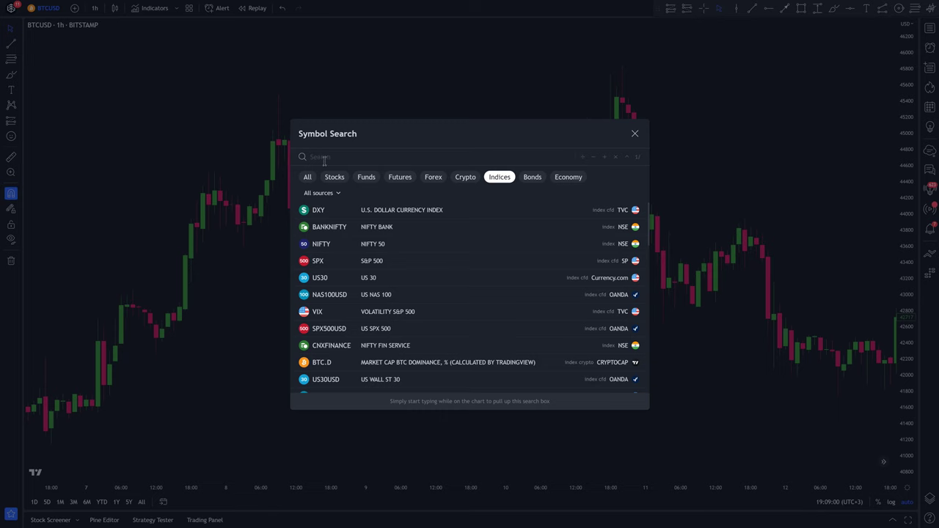
pyautogui.click(331, 178)
pyautogui.click(366, 179)
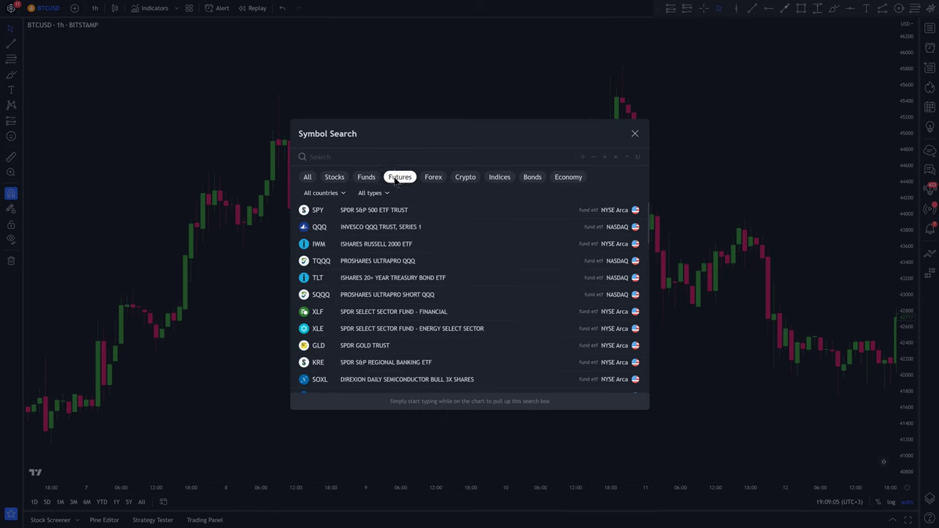
pyautogui.click(433, 176)
pyautogui.click(465, 177)
pyautogui.click(499, 176)
pyautogui.click(533, 177)
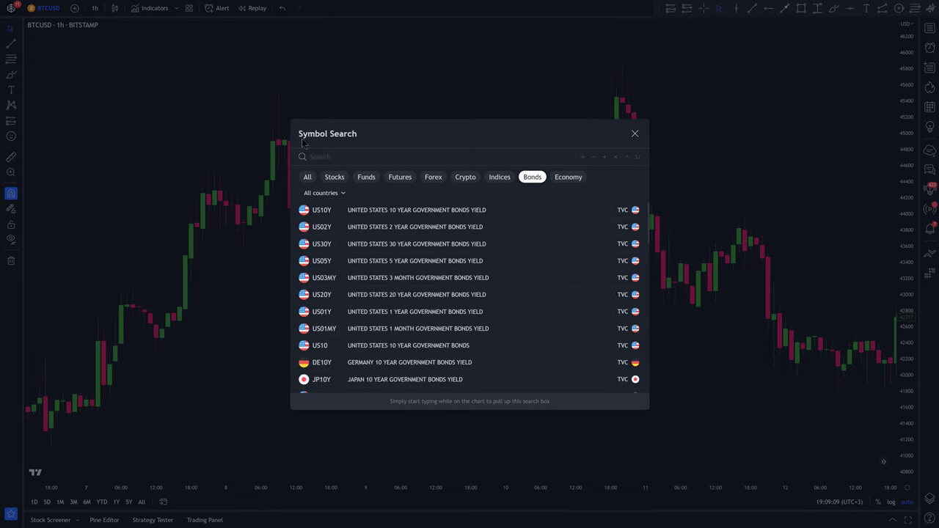
pyautogui.click(227, 136)
# - Keep the chart on the 1 hour timeframe and reopen the BTCUSD symbol search
pyautogui.click(95, 8)
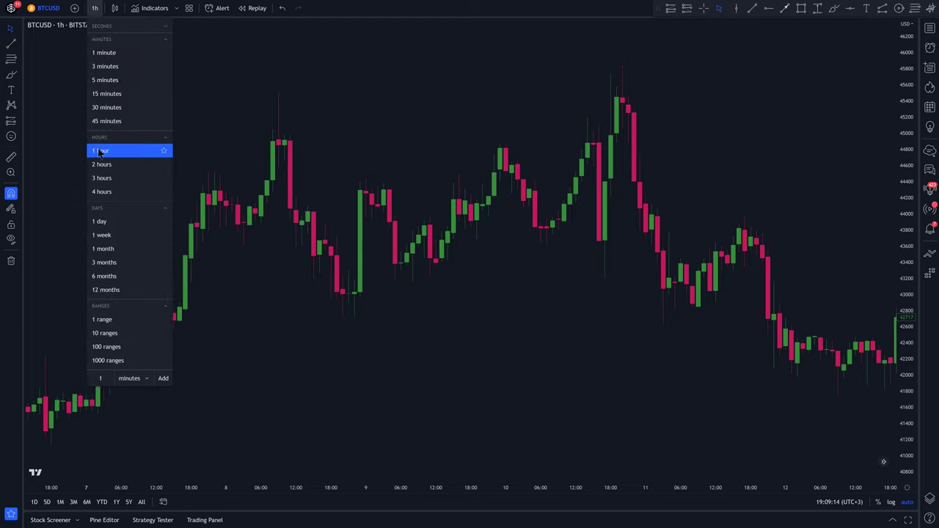
pyautogui.click(100, 150)
pyautogui.click(49, 8)
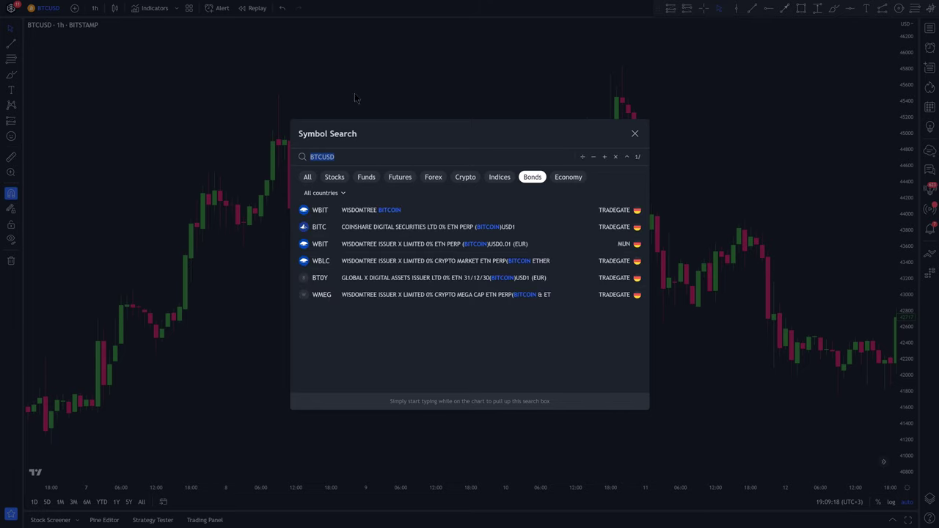
pyautogui.click(356, 97)
# - Search indicators for 'cci' and add the Commodity Channel Index pane
pyautogui.click(151, 8)
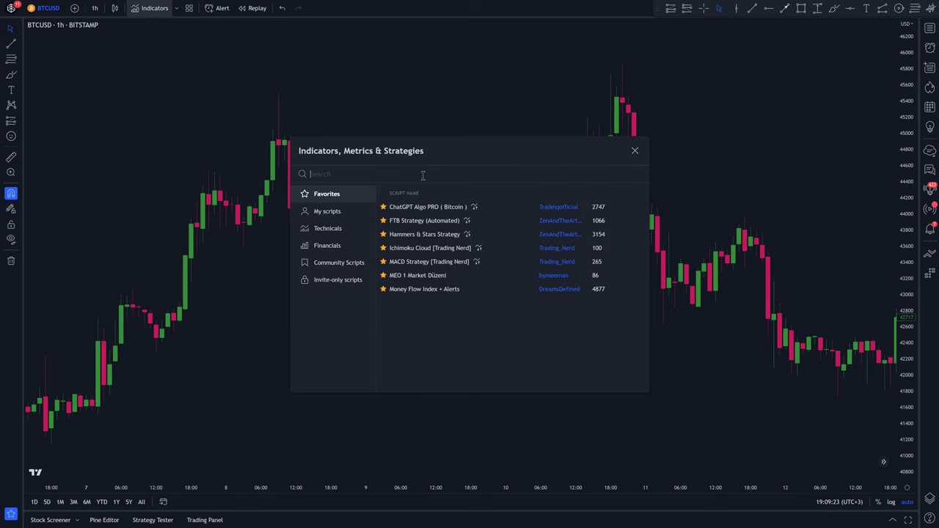
pyautogui.write('cci')
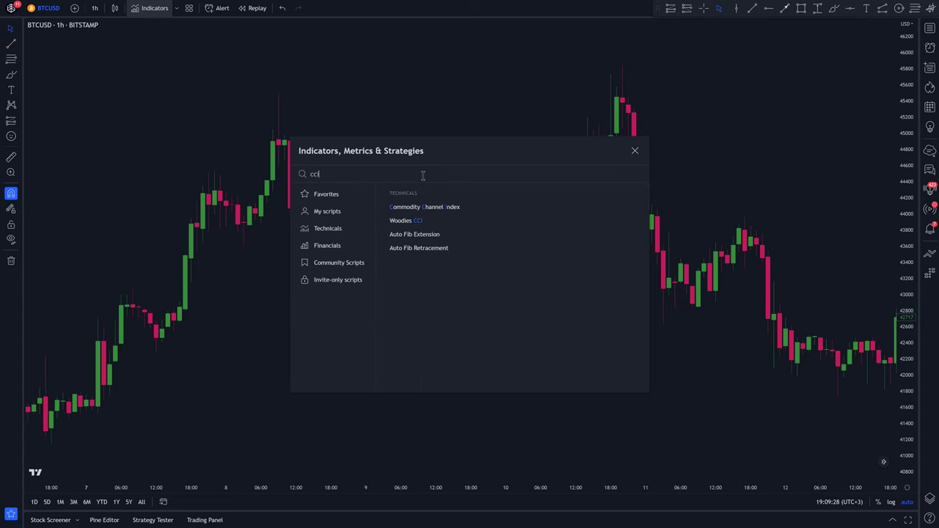
pyautogui.click(391, 210)
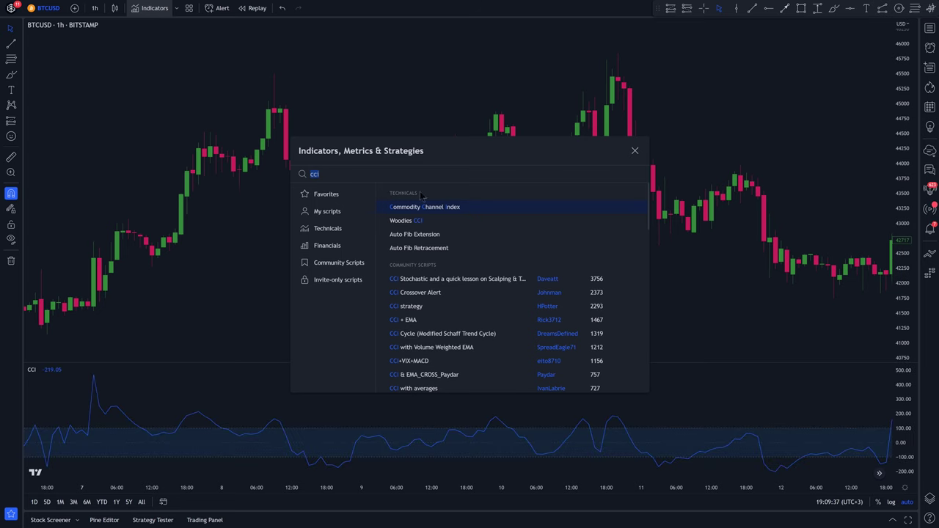
pyautogui.press('Escape')
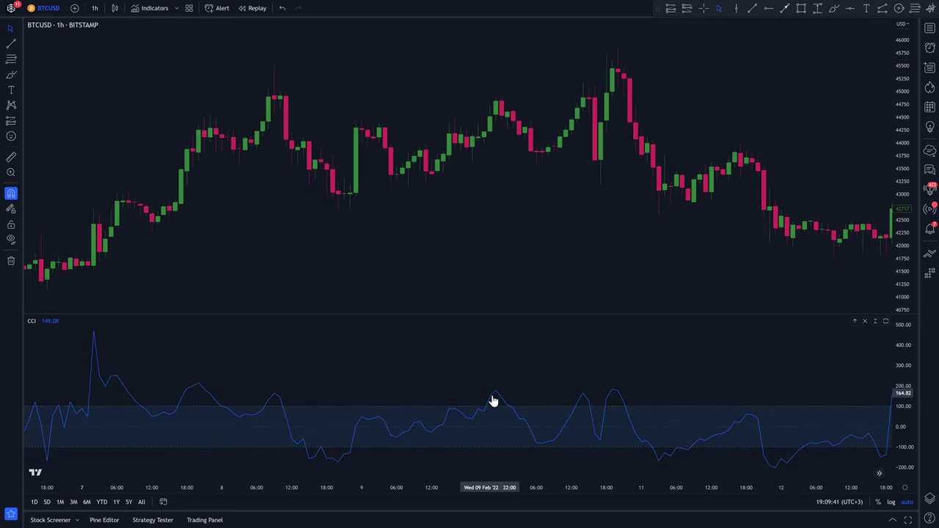
# - In the CCI Style settings, colour the CCI line yellow and the Upper Band red
pyautogui.doubleClick(494, 400)
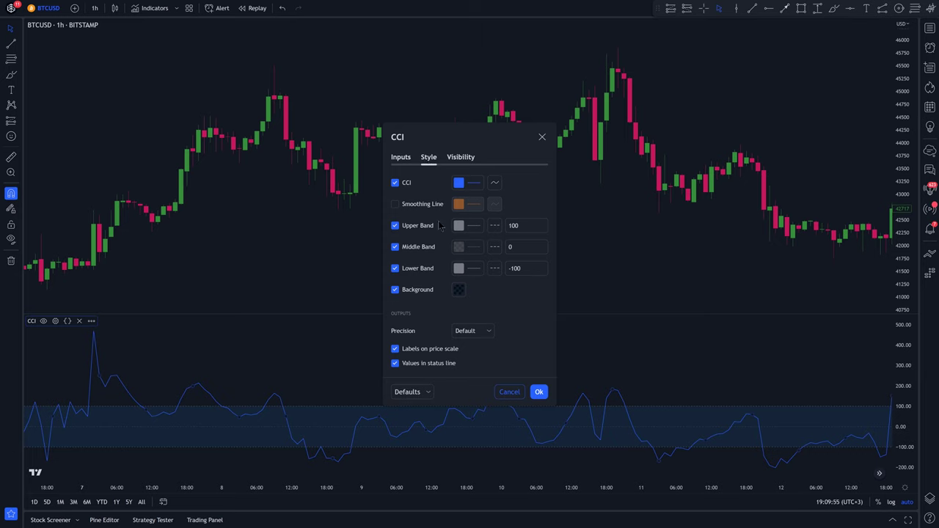
pyautogui.click(459, 183)
pyautogui.click(479, 210)
pyautogui.click(517, 182)
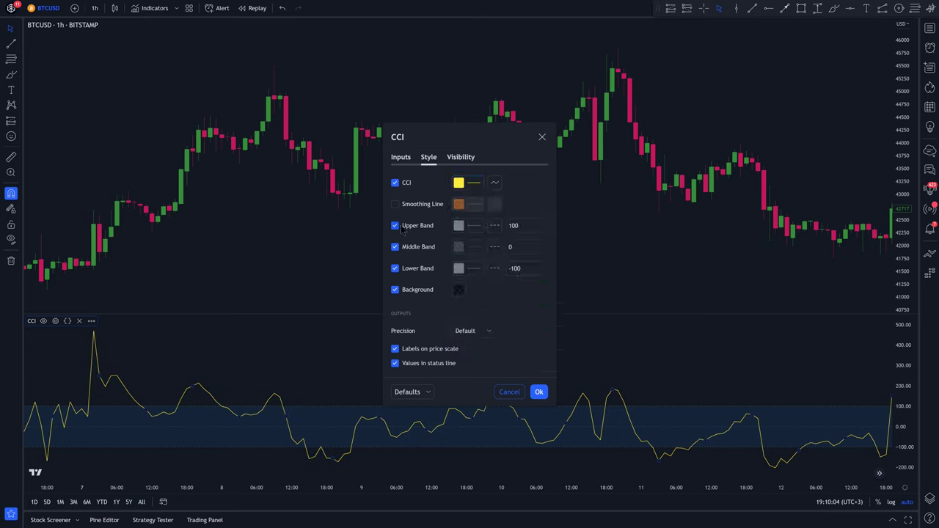
pyautogui.click(461, 227)
pyautogui.click(461, 251)
pyautogui.click(529, 203)
pyautogui.click(460, 269)
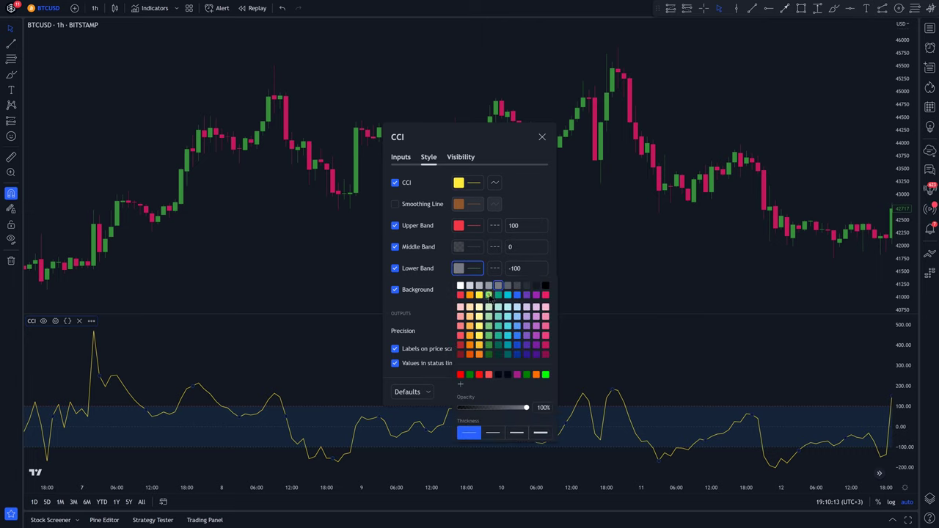
pyautogui.click(530, 210)
pyautogui.click(540, 393)
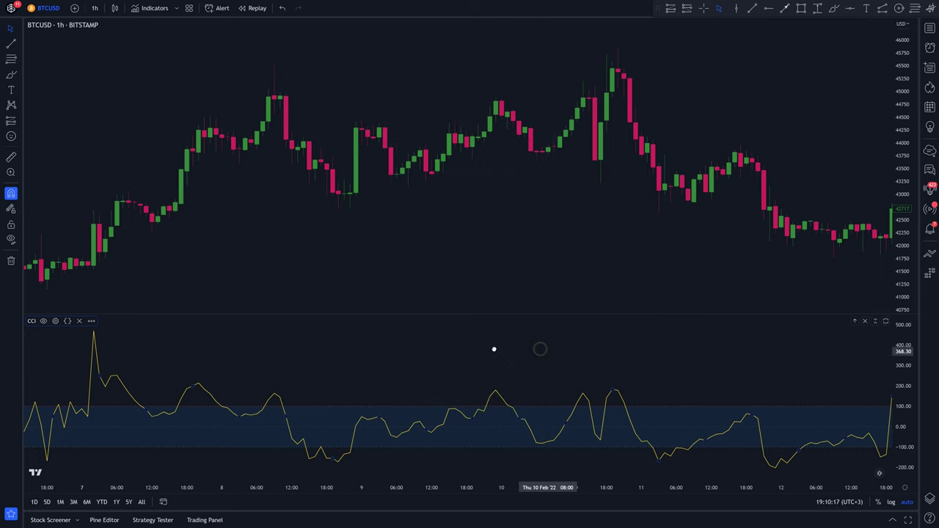
pyautogui.moveTo(492, 348); pyautogui.dragTo(415, 352)
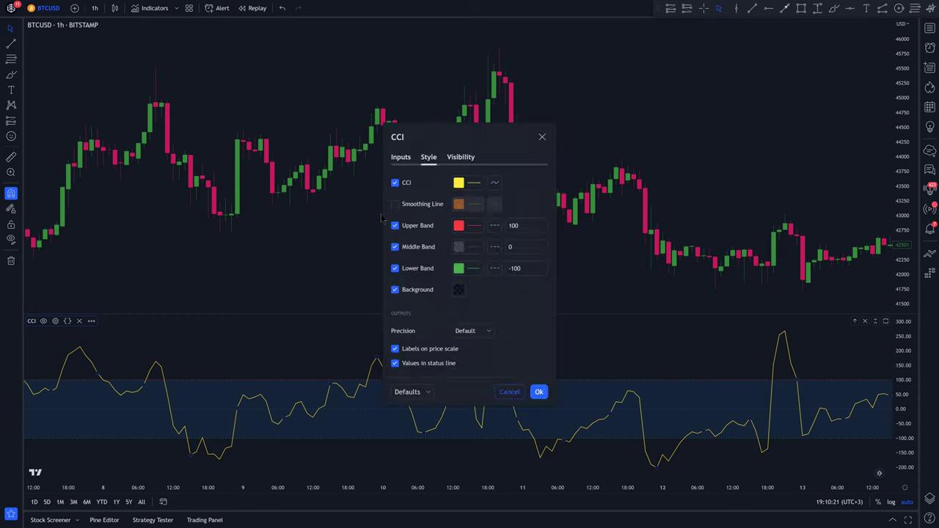
# - Place a long position at the late-February low with a raised profit target, and add a vertical line
pyautogui.moveTo(423, 136); pyautogui.dragTo(320, 99)
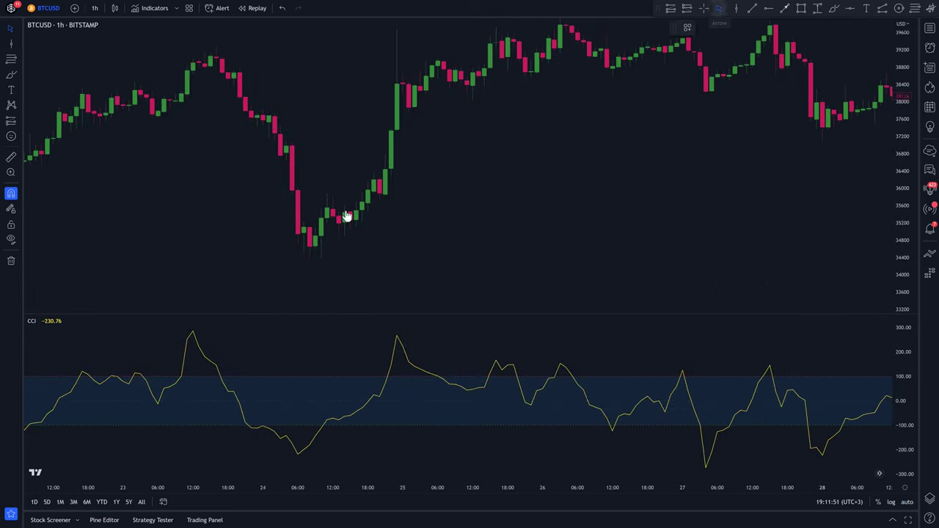
pyautogui.moveTo(331, 417); pyautogui.dragTo(450, 407)
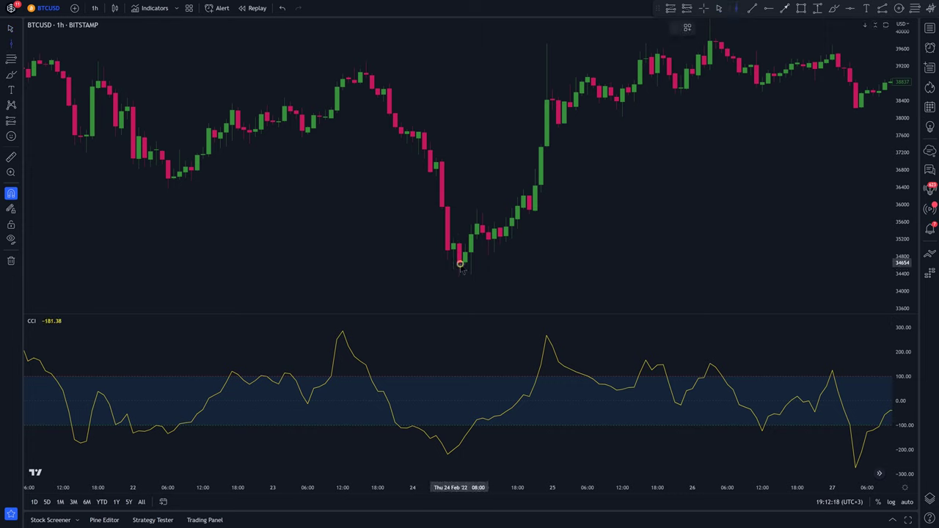
pyautogui.click(483, 225)
pyautogui.moveTo(483, 79); pyautogui.dragTo(484, 77)
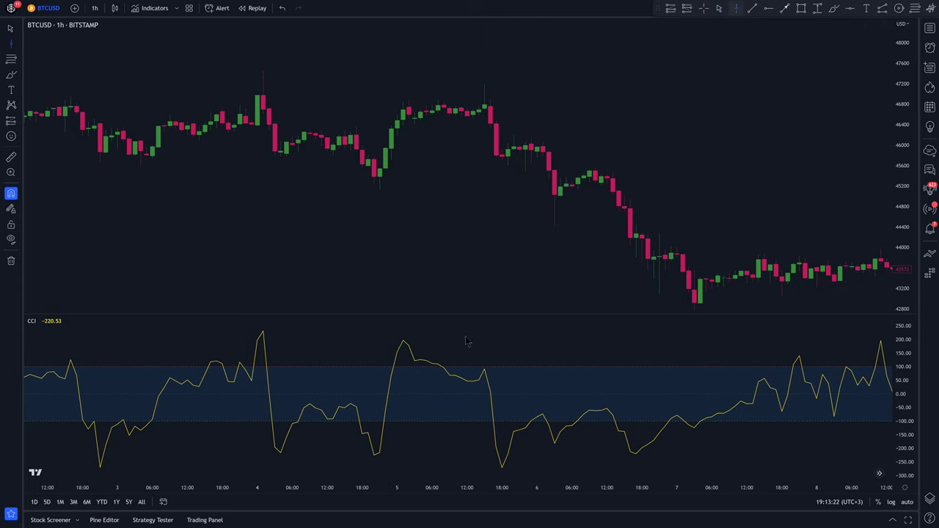
pyautogui.click(403, 350)
pyautogui.click(459, 113)
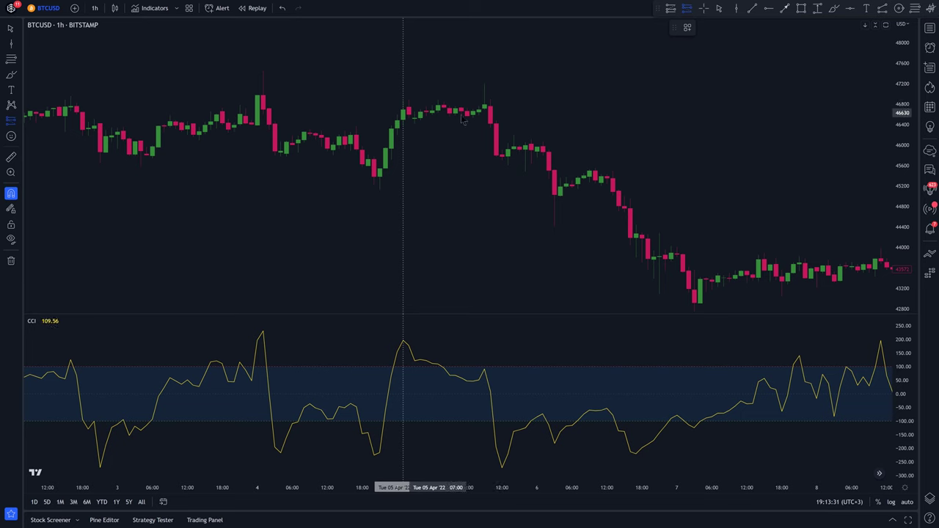
# - Place a short position at the 5 April top, stretching its target down to the low and widening it
pyautogui.click(496, 124)
pyautogui.moveTo(496, 166); pyautogui.dragTo(496, 275)
pyautogui.moveTo(657, 125); pyautogui.dragTo(720, 129)
pyautogui.moveTo(761, 162)
pyautogui.mouseDown()
pyautogui.moveTo(516, 120)
pyautogui.moveTo(537, 88)
pyautogui.mouseUp()
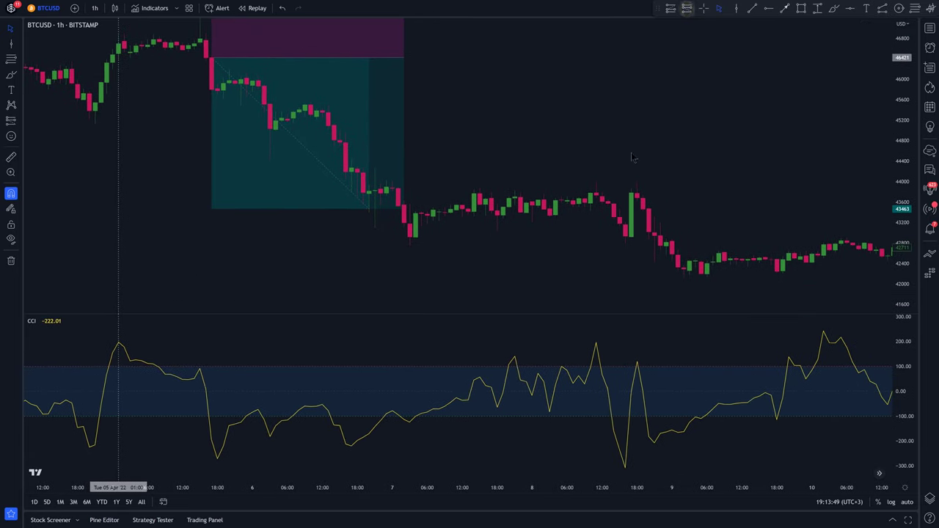
# - Add a short position on the 8 April drop, then pan forward to 12–18 April
pyautogui.click(624, 211)
pyautogui.moveTo(578, 256); pyautogui.dragTo(513, 247)
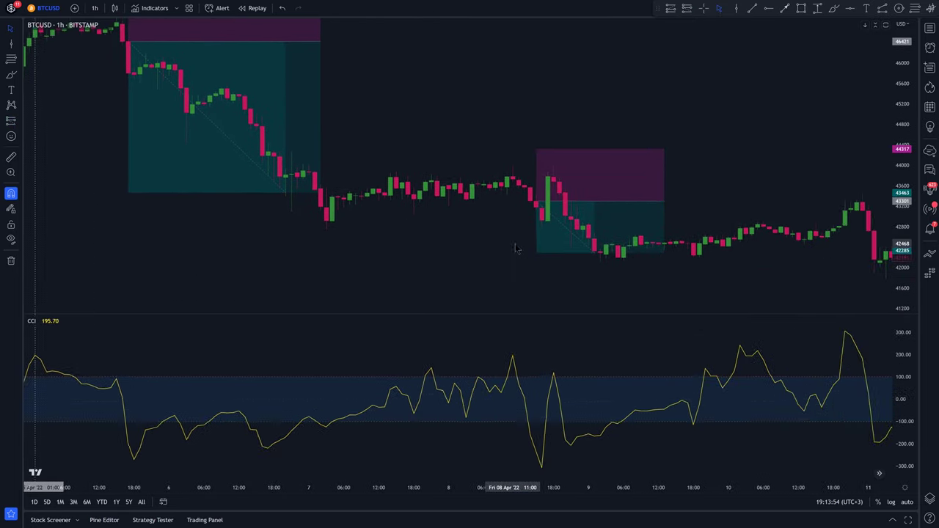
pyautogui.moveTo(680, 152); pyautogui.dragTo(323, 96)
pyautogui.moveTo(647, 167); pyautogui.dragTo(432, 151)
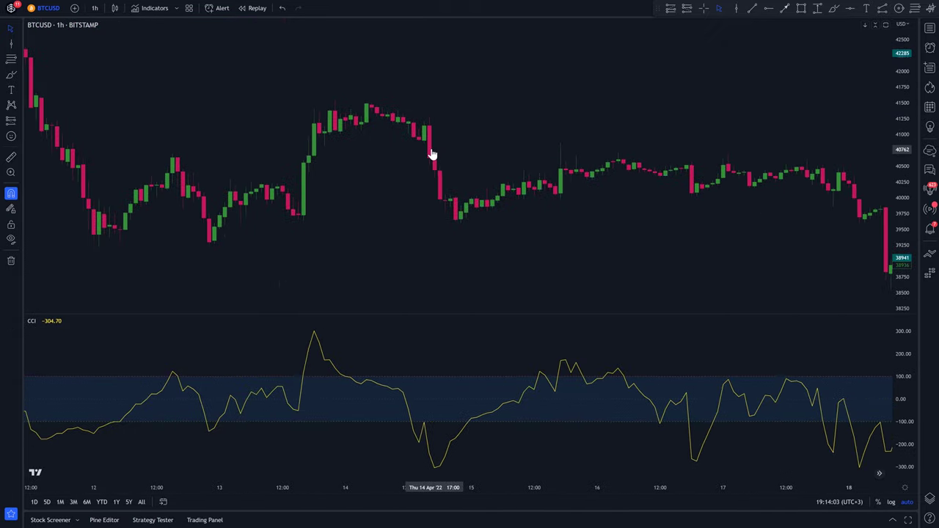
# - Add the SuperTrend+ indicator via the indicators search
pyautogui.click(153, 8)
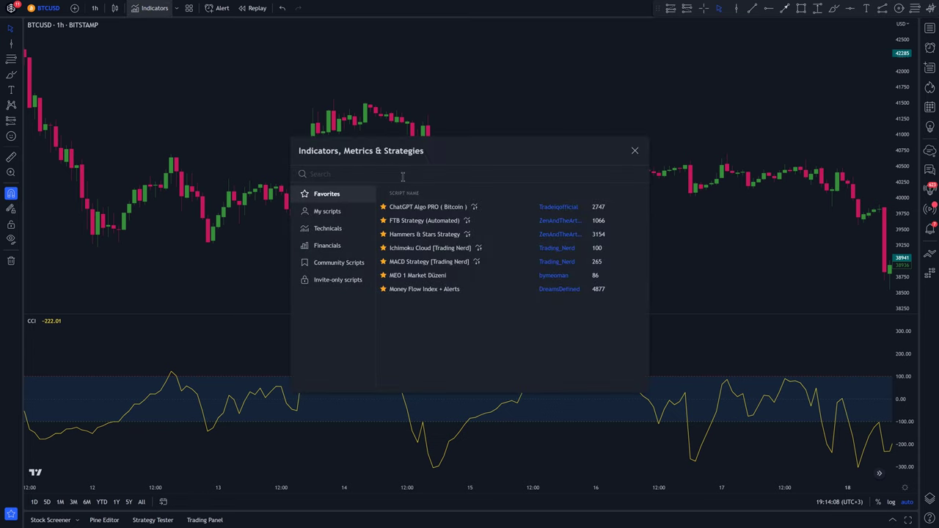
pyautogui.write('supertrend+')
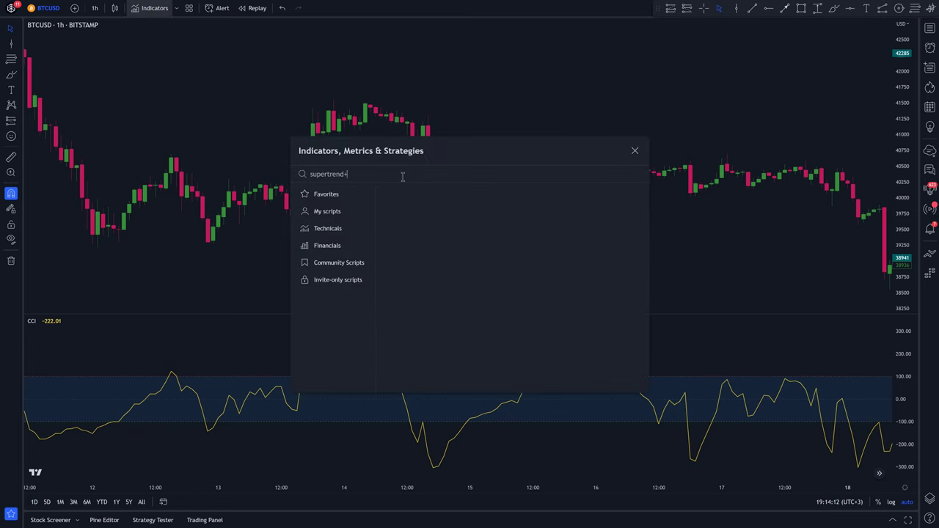
pyautogui.click(402, 208)
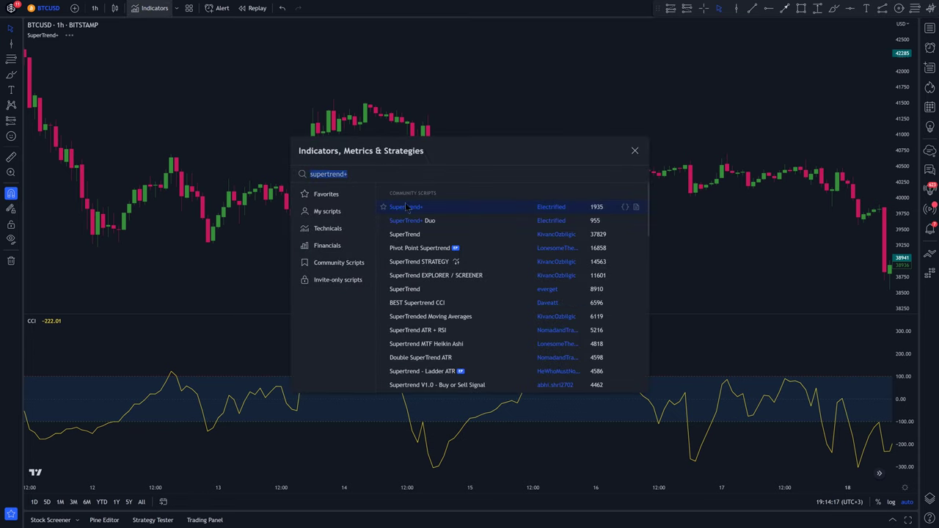
# - Add the Engulfing Candle Indicator found by searching 'engulfing candle'
pyautogui.write('eng')
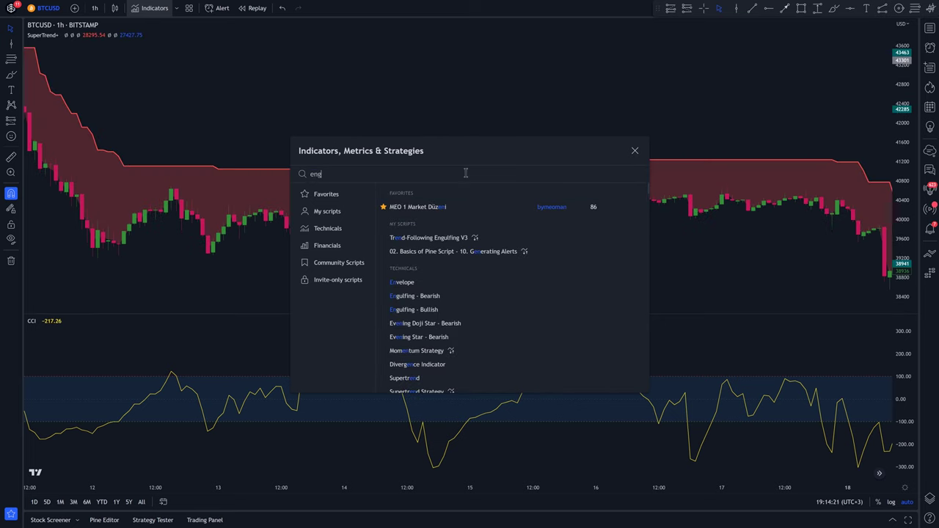
pyautogui.write('ulfing candle')
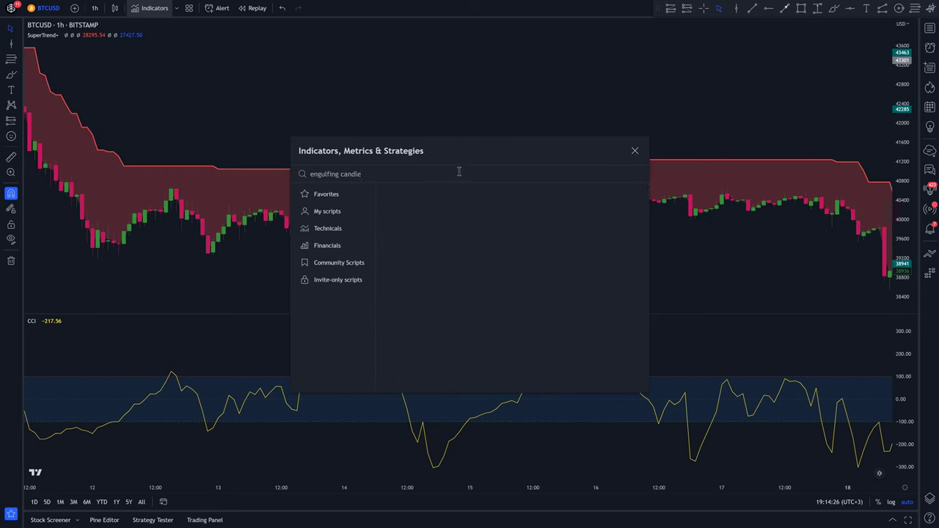
pyautogui.click(415, 210)
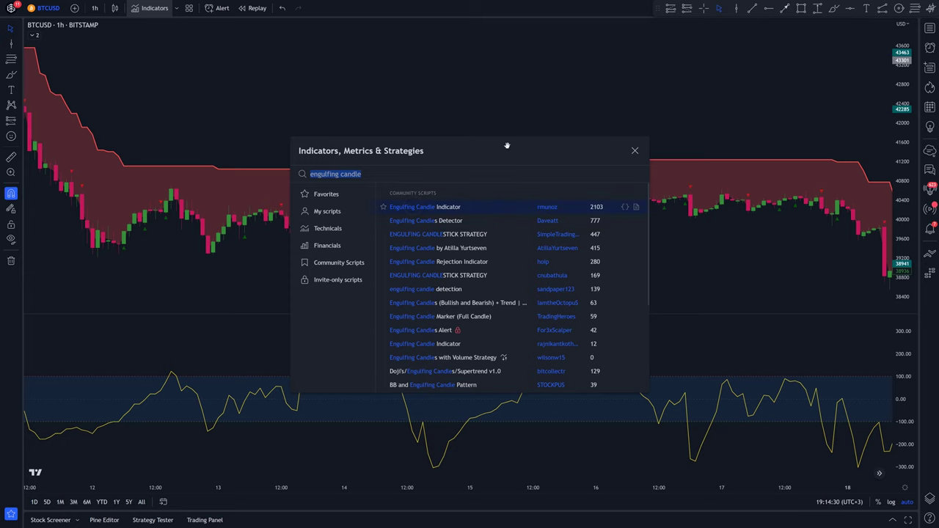
pyautogui.press('Escape')
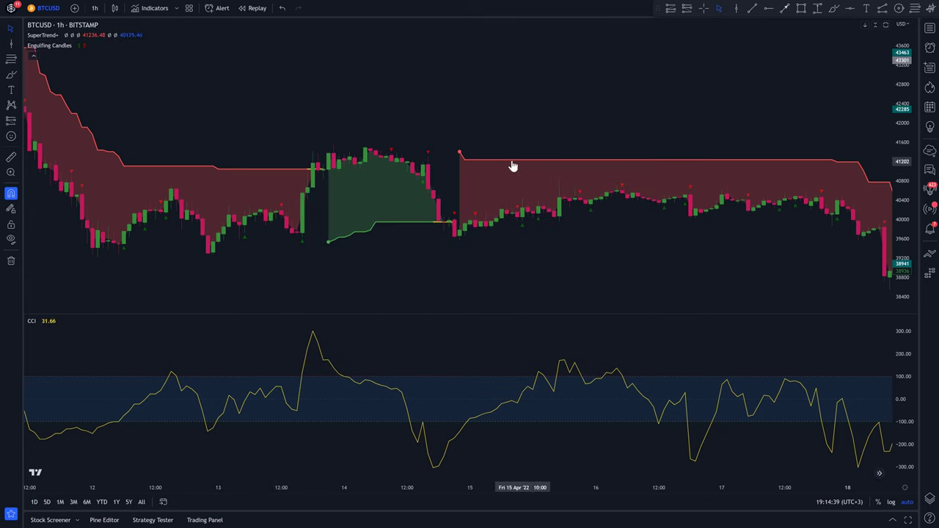
# - Move the chart forward through April to the 19–25 June 2022 candles
pyautogui.moveTo(446, 132); pyautogui.dragTo(338, 139)
pyautogui.hscroll(15, 338, 140)
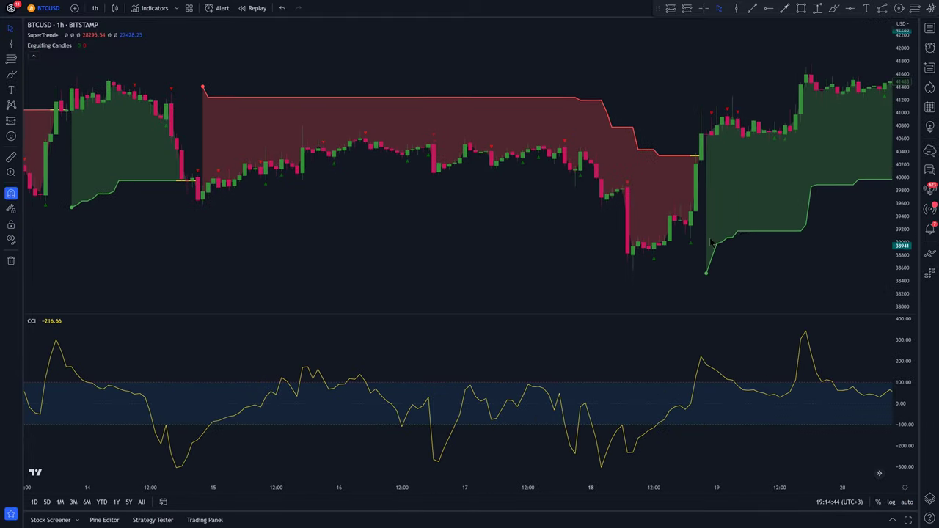
pyautogui.hscroll(5, 499, 272)
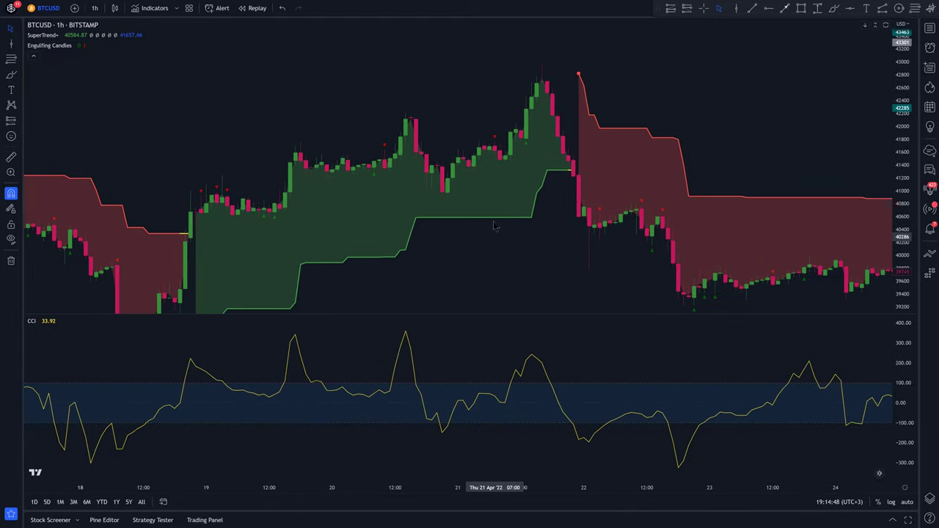
pyautogui.hscroll(15, 521, 221)
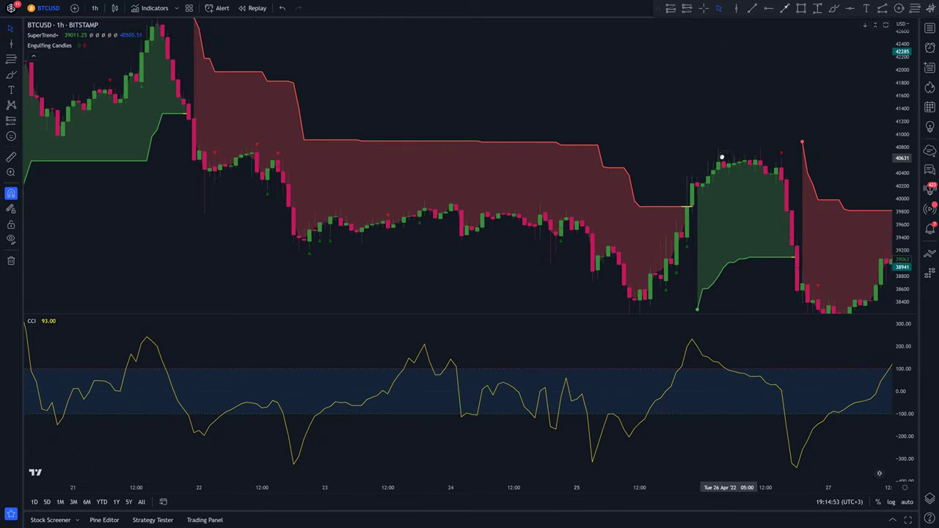
pyautogui.hscroll(10, 504, 134)
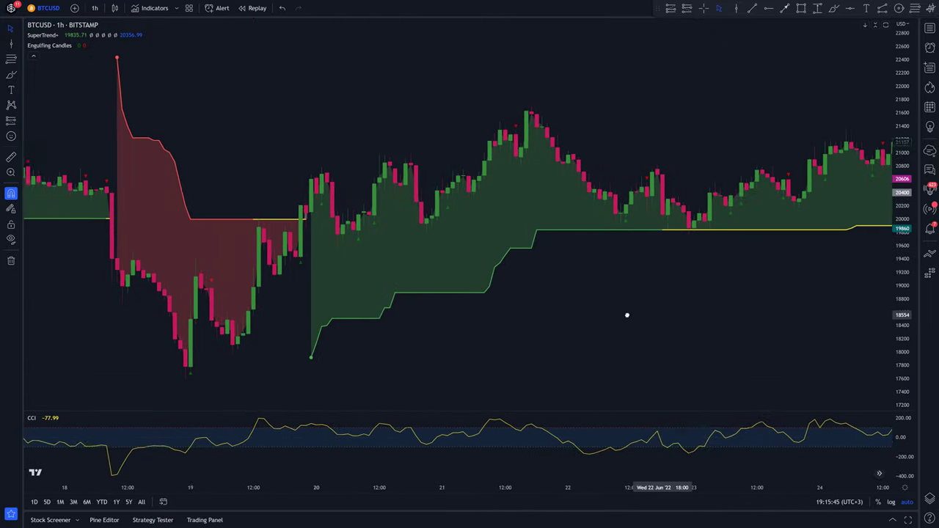
pyautogui.moveTo(626, 315); pyautogui.dragTo(526, 315)
pyautogui.click(752, 8)
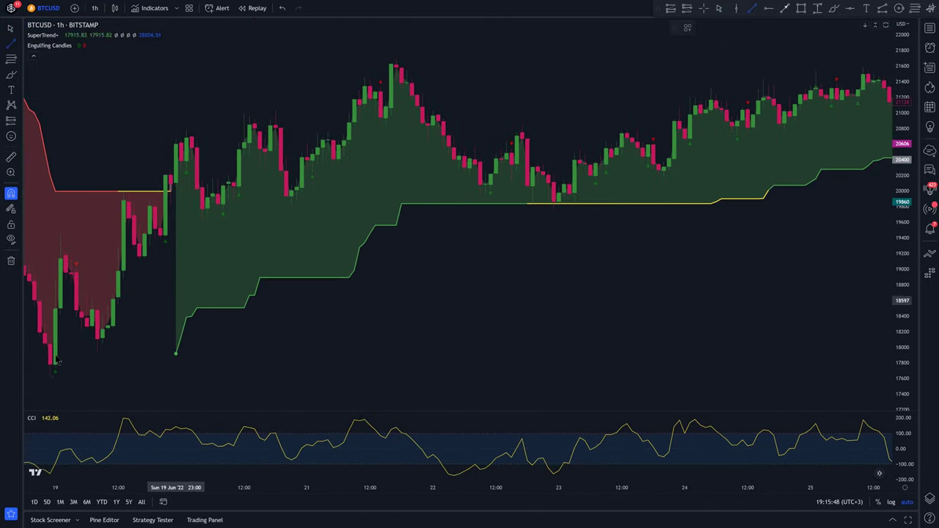
# - Draw a rising trend line from the 19 June low and a falling one from the 21 June peak
pyautogui.moveTo(53, 362); pyautogui.dragTo(208, 291)
pyautogui.moveTo(390, 174); pyautogui.dragTo(469, 116)
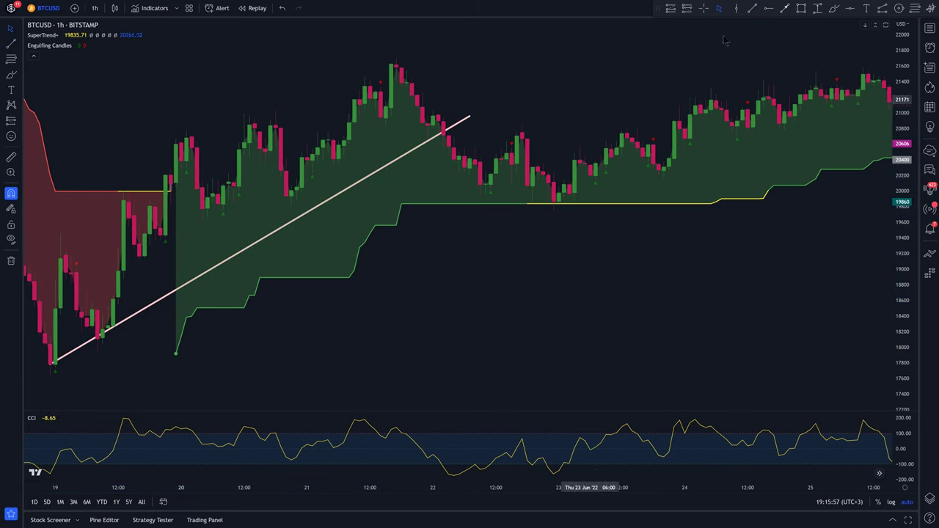
pyautogui.moveTo(412, 79); pyautogui.dragTo(596, 222)
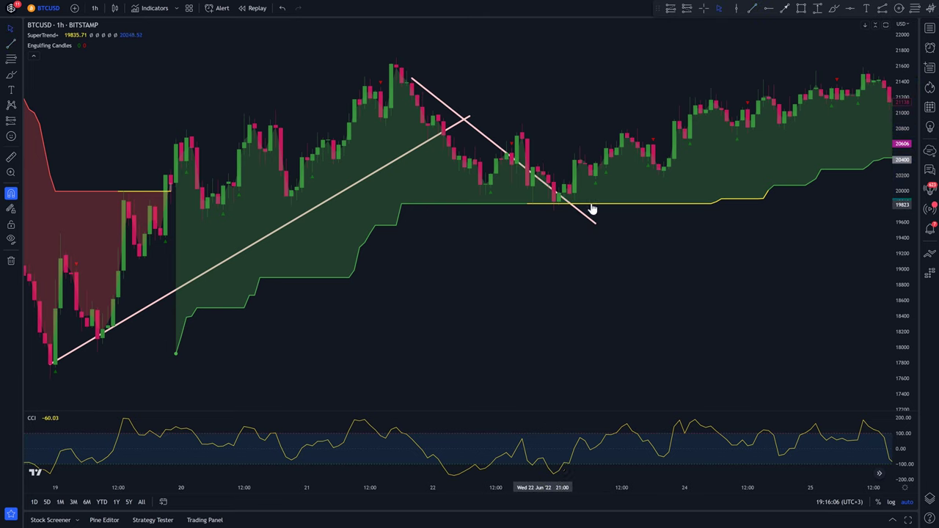
# - Mark the November slide with arrows, including one from the 10 Nov low up toward 11 Nov
pyautogui.moveTo(638, 248); pyautogui.dragTo(564, 218)
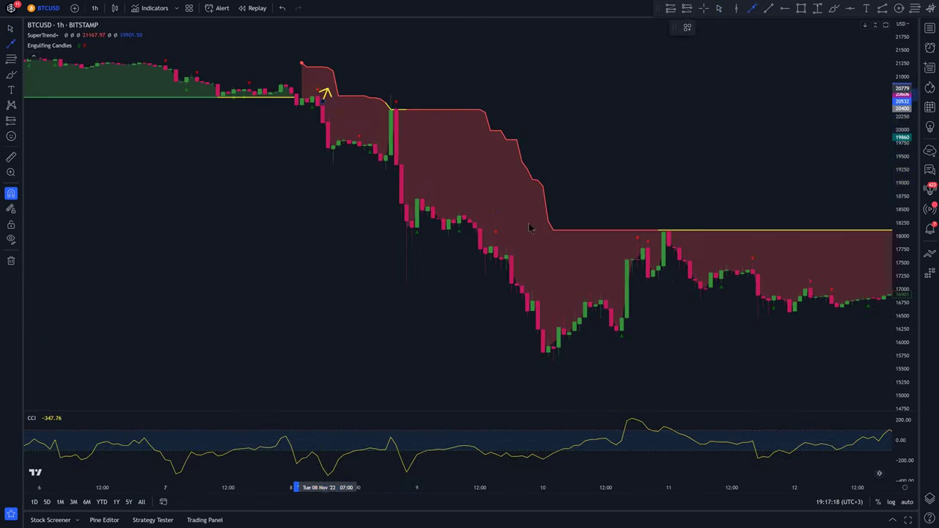
pyautogui.click(596, 300)
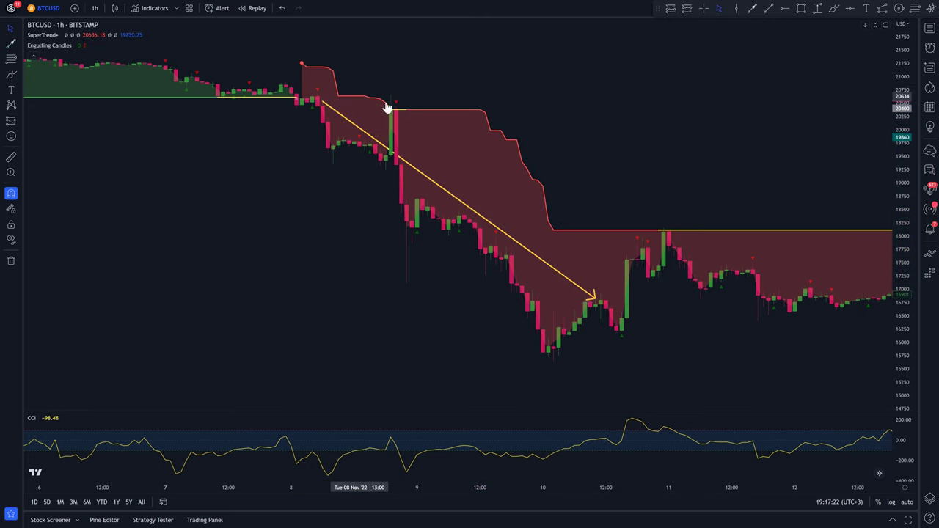
pyautogui.click(752, 8)
pyautogui.click(554, 360)
pyautogui.click(703, 260)
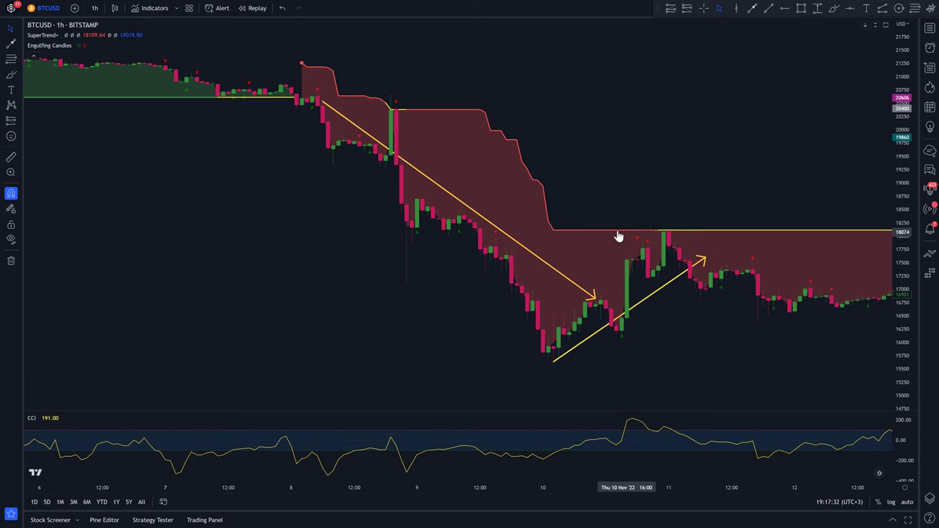
# - Pan the chart forward to the 10–16 December 2022 candles
pyautogui.moveTo(730, 234); pyautogui.dragTo(555, 220)
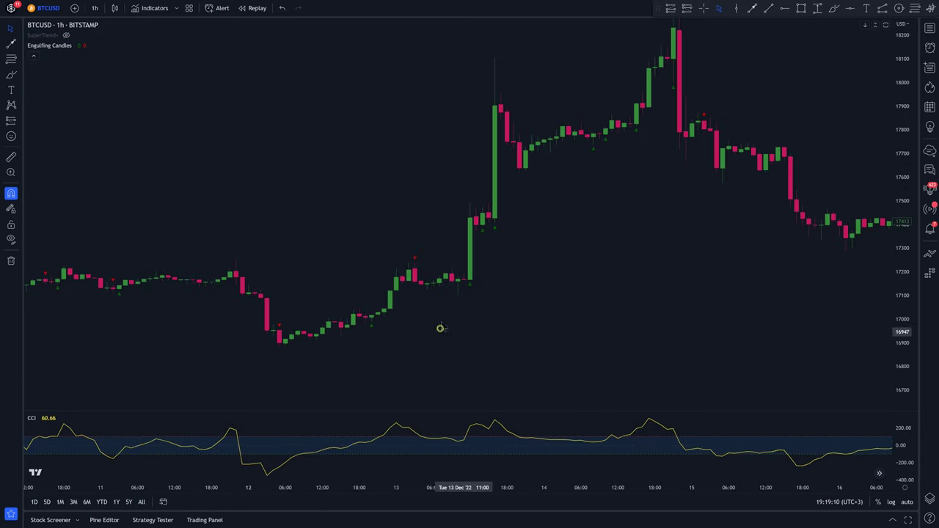
pyautogui.moveTo(440, 330); pyautogui.dragTo(444, 298)
pyautogui.moveTo(348, 312); pyautogui.dragTo(318, 328)
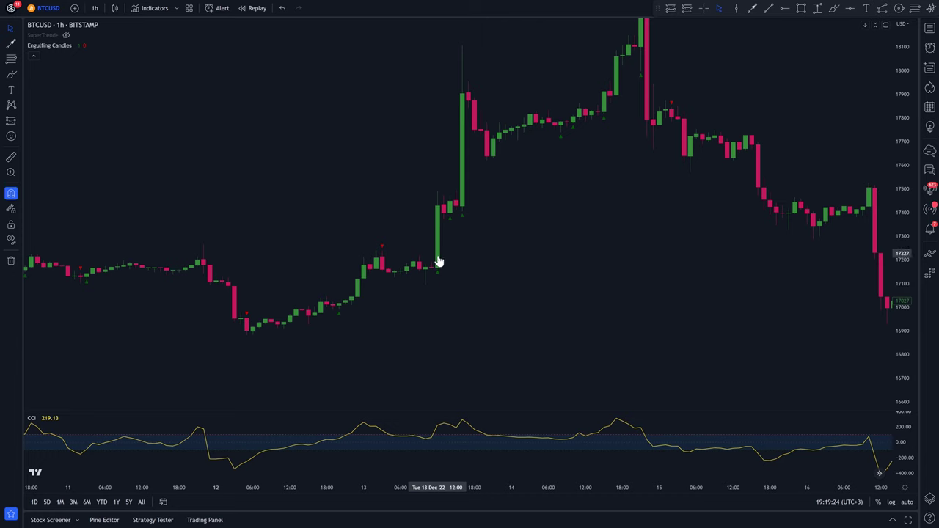
# - Place a narrowed long position on the 14 Dec consolidation with a raised stop level
pyautogui.moveTo(513, 213); pyautogui.dragTo(398, 269)
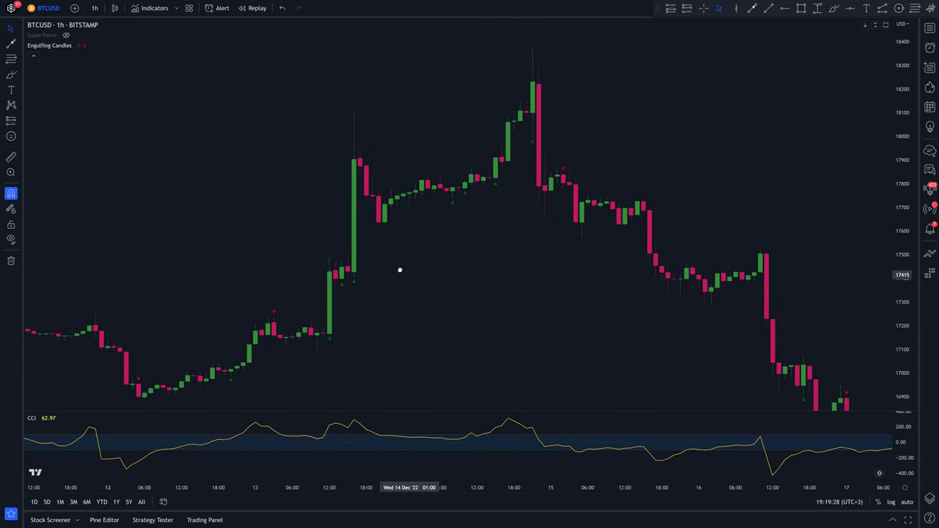
pyautogui.moveTo(485, 203); pyautogui.dragTo(446, 252)
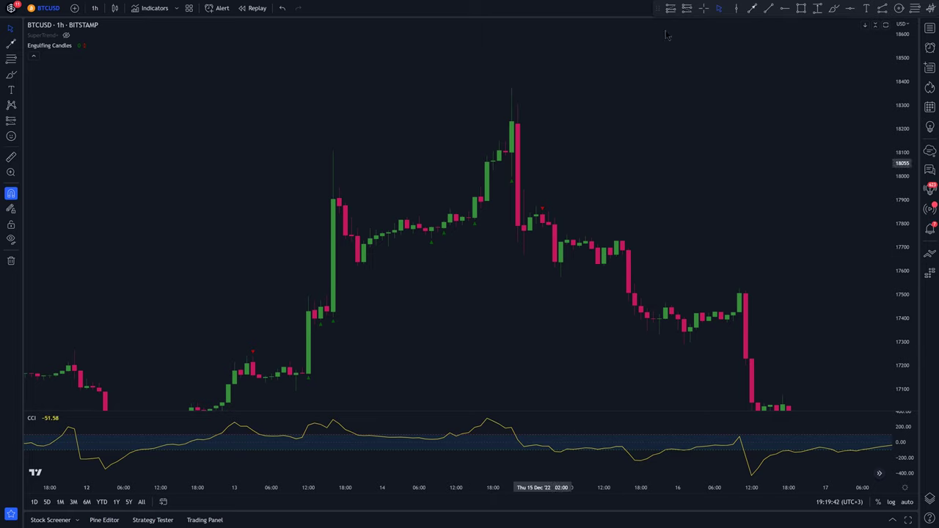
pyautogui.click(438, 225)
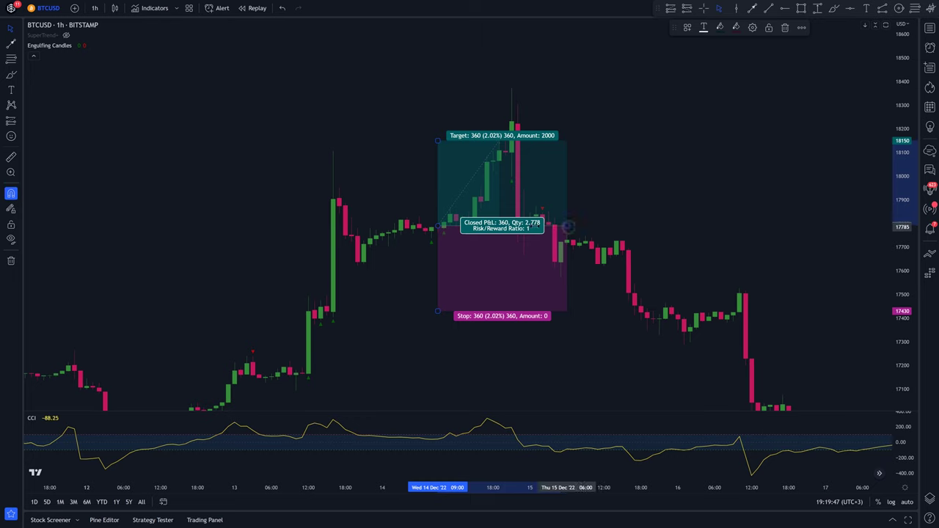
pyautogui.moveTo(569, 226); pyautogui.dragTo(499, 229)
pyautogui.moveTo(438, 311); pyautogui.dragTo(438, 262)
# - Place a short position after the 15 Dec drop with a lowered target and wider box
pyautogui.moveTo(562, 310); pyautogui.dragTo(390, 163)
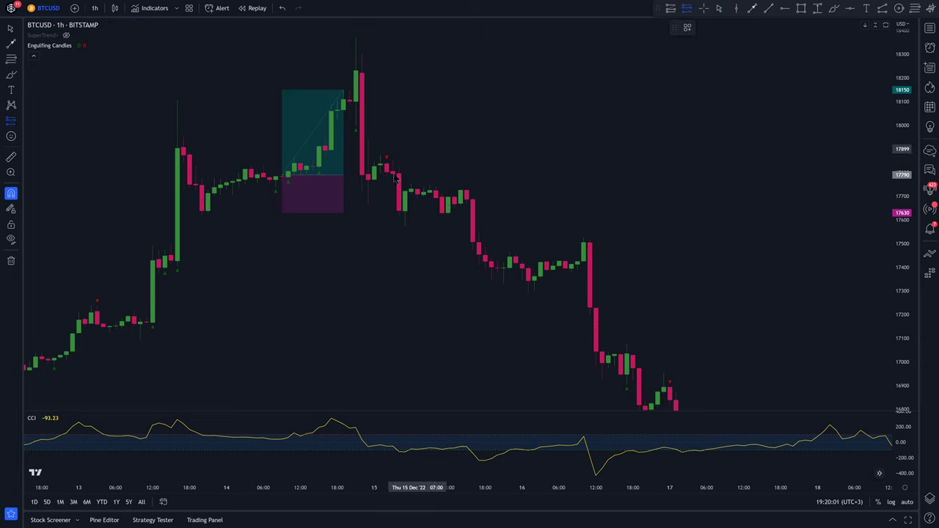
pyautogui.click(394, 177)
pyautogui.moveTo(396, 266); pyautogui.dragTo(394, 307)
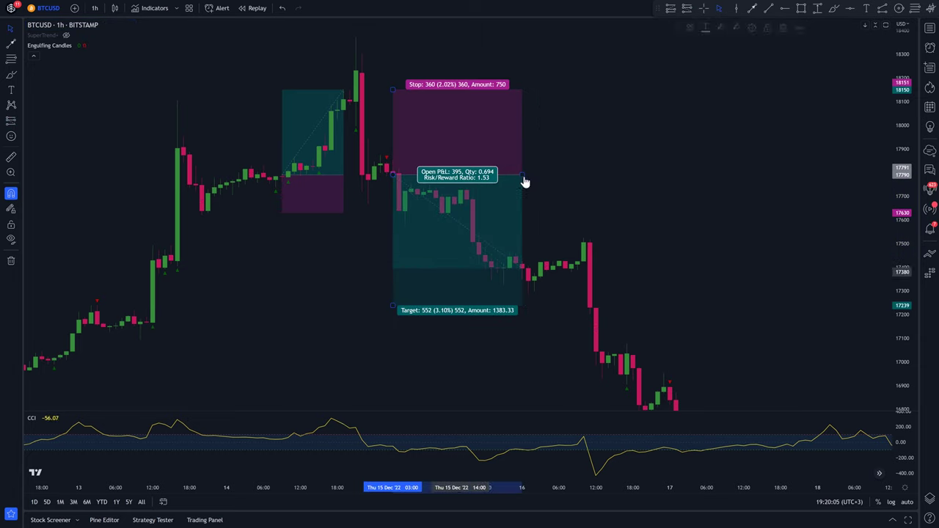
pyautogui.moveTo(592, 186)
pyautogui.mouseDown()
pyautogui.moveTo(639, 269)
pyautogui.moveTo(554, 220)
pyautogui.moveTo(310, 132)
pyautogui.mouseUp()
# - Pan the chart through late December to 1–4 January 2023
pyautogui.moveTo(573, 279); pyautogui.dragTo(470, 277)
pyautogui.moveTo(540, 296)
pyautogui.mouseDown()
pyautogui.moveTo(348, 264)
pyautogui.moveTo(69, 262)
pyautogui.mouseUp()
pyautogui.moveTo(776, 270); pyautogui.dragTo(231, 274)
pyautogui.moveTo(876, 231); pyautogui.dragTo(66, 243)
pyautogui.moveTo(807, 243)
pyautogui.mouseDown()
pyautogui.moveTo(461, 203)
pyautogui.moveTo(225, 196)
pyautogui.mouseUp()
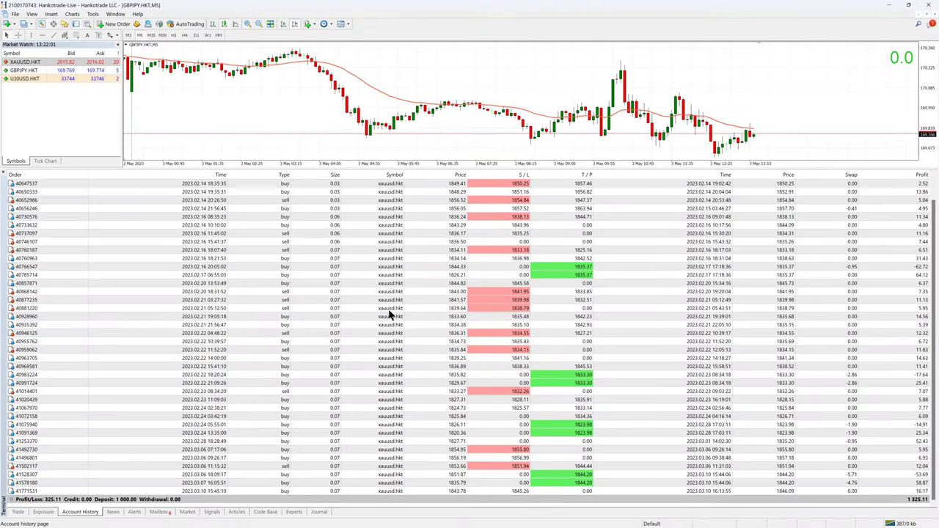
# - Let the Hankotrade promo reach the 0.0-pip spread and $2/lot commission card, then open the markets list
pyautogui.scroll(1, 389, 400)
pyautogui.scroll(-1, 389, 400)
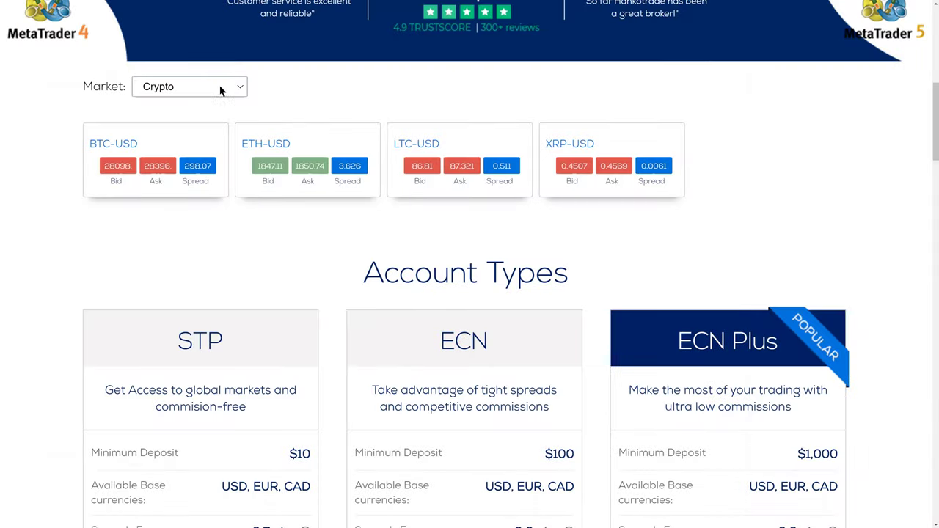
pyautogui.click(188, 87)
pyautogui.click(155, 101)
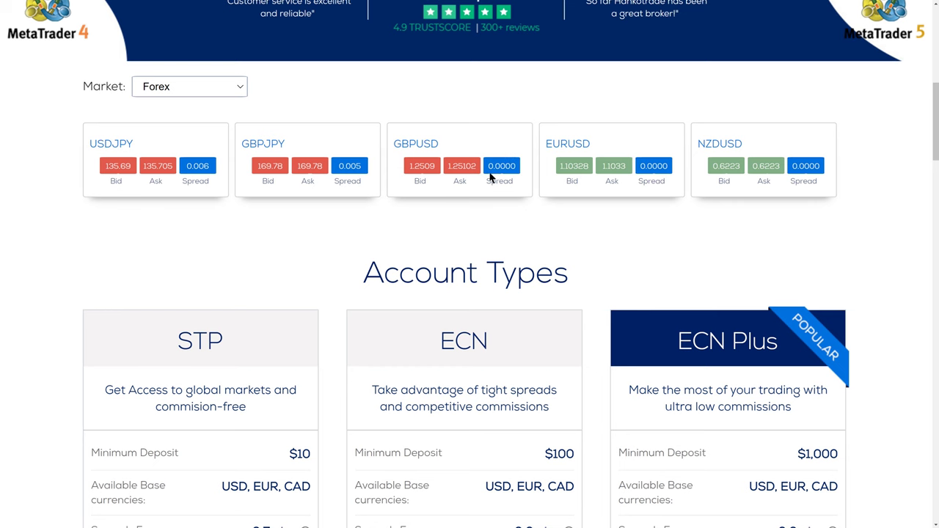
pyautogui.scroll(-5, 489, 218)
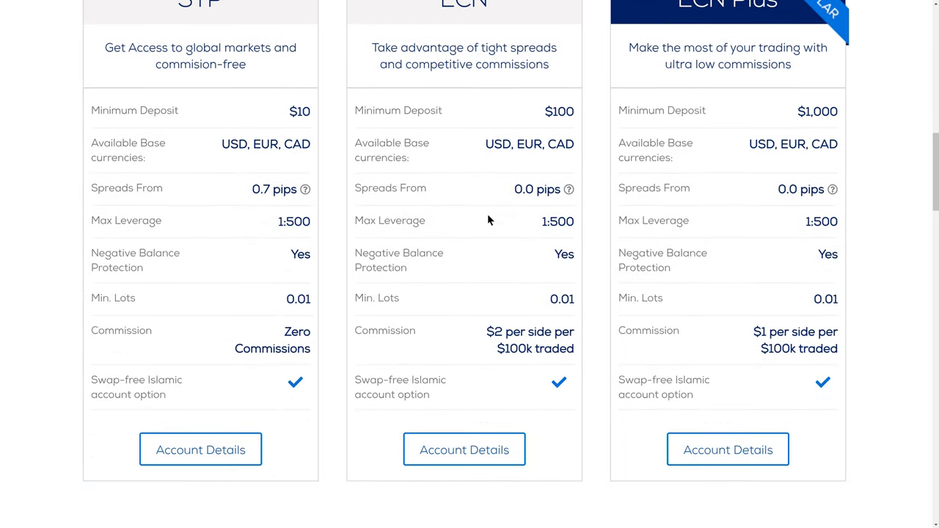
pyautogui.moveTo(355, 221); pyautogui.dragTo(379, 221)
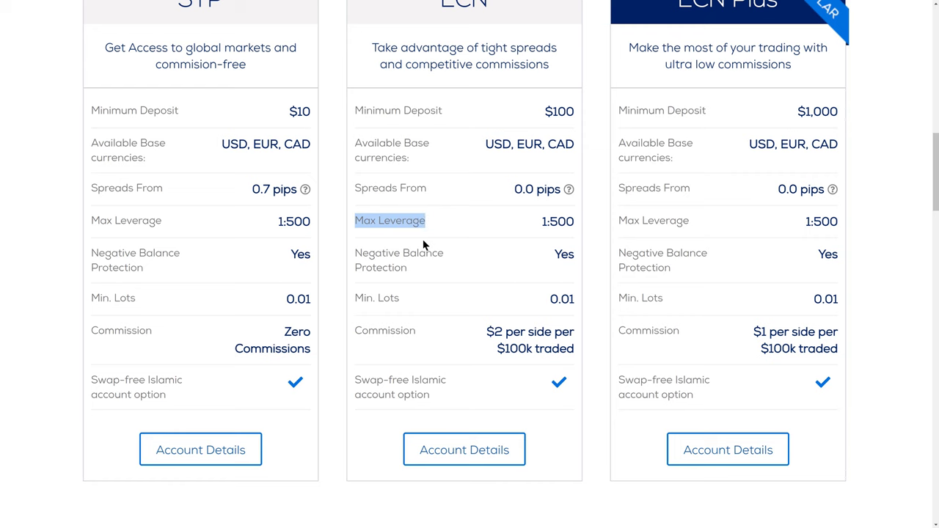
pyautogui.click(466, 229)
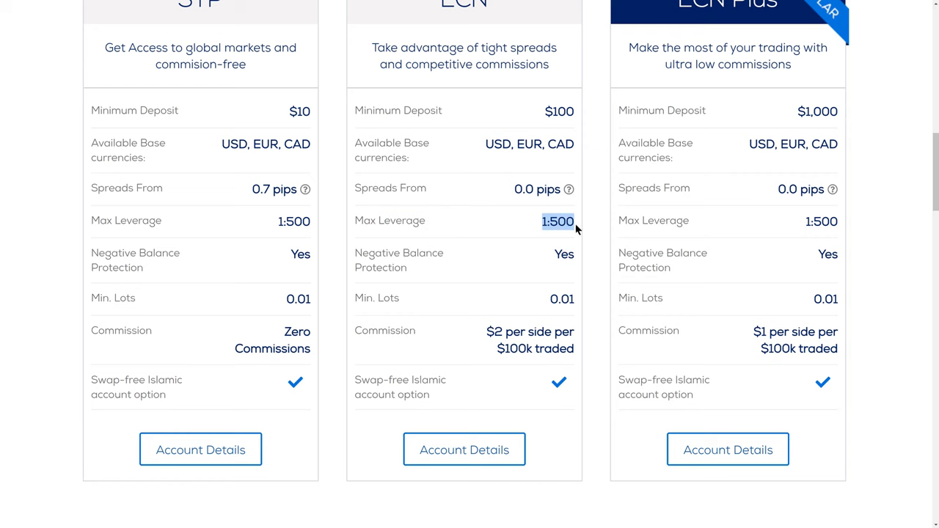
pyautogui.scroll(15, 530, 226)
pyautogui.moveTo(789, 52)
pyautogui.click(778, 77)
pyautogui.moveTo(83, 170); pyautogui.dragTo(229, 170)
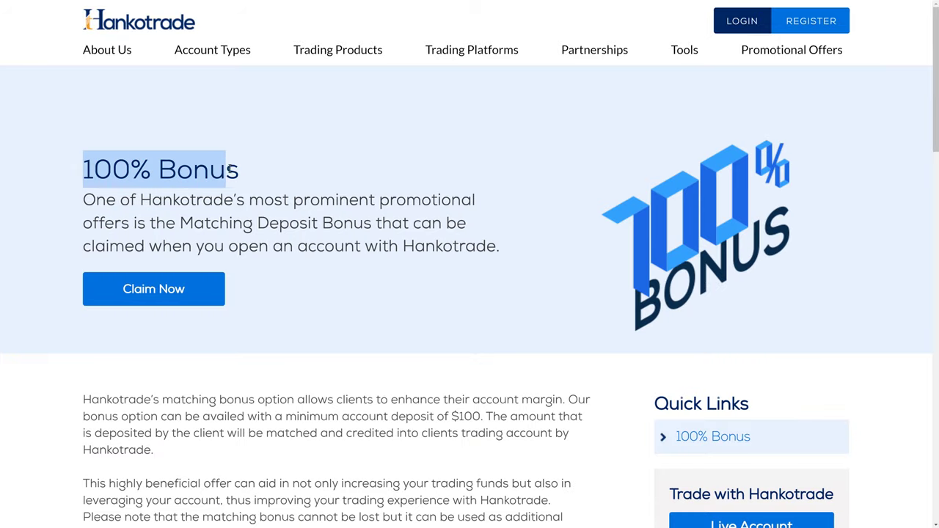
pyautogui.scroll(-8, 351, 292)
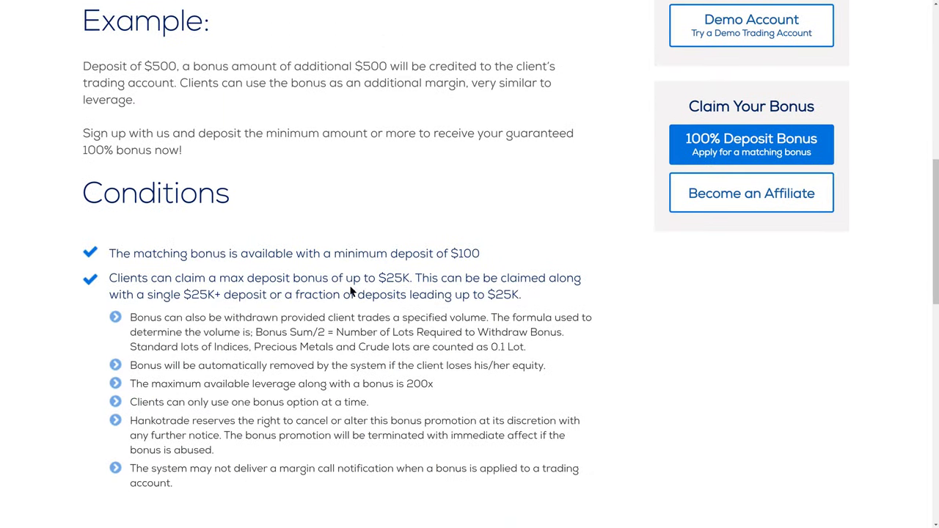
pyautogui.moveTo(293, 278); pyautogui.dragTo(370, 278)
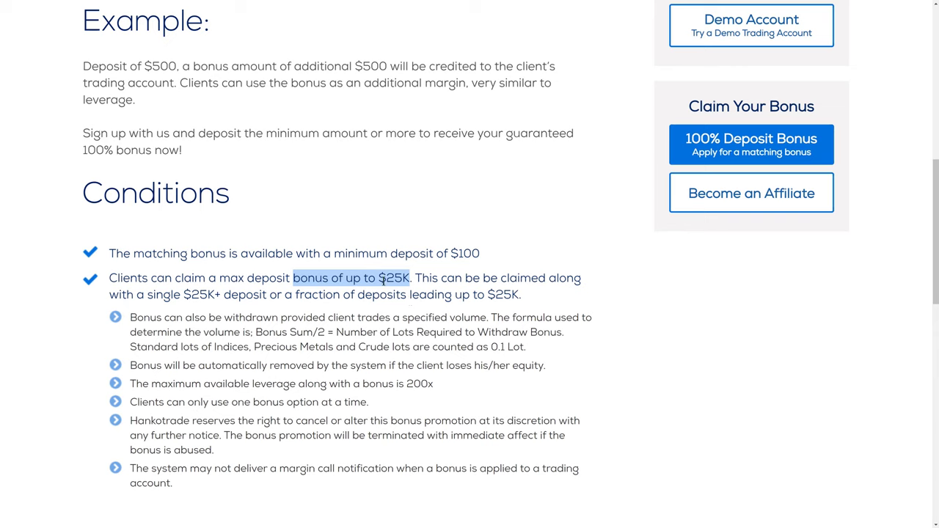
pyautogui.scroll(4, 382, 285)
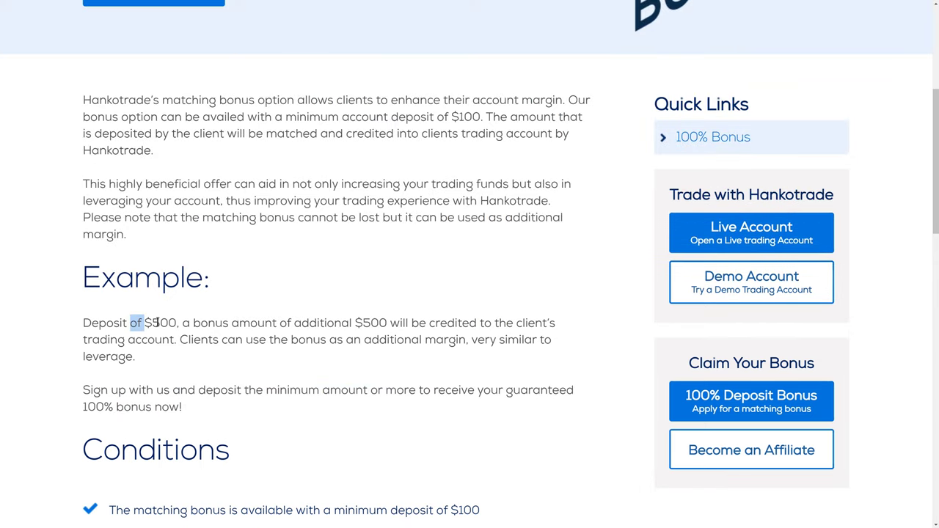
pyautogui.moveTo(294, 323); pyautogui.dragTo(347, 324)
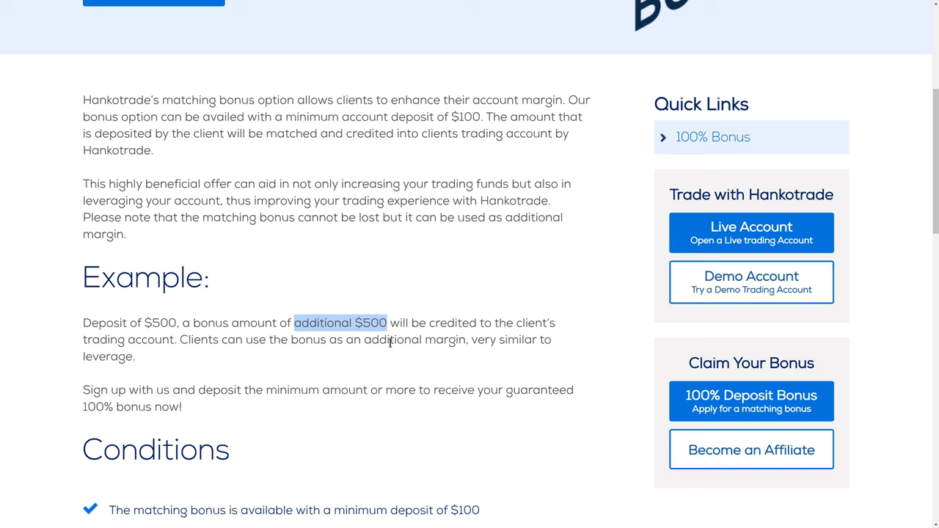
pyautogui.scroll(5, 390, 342)
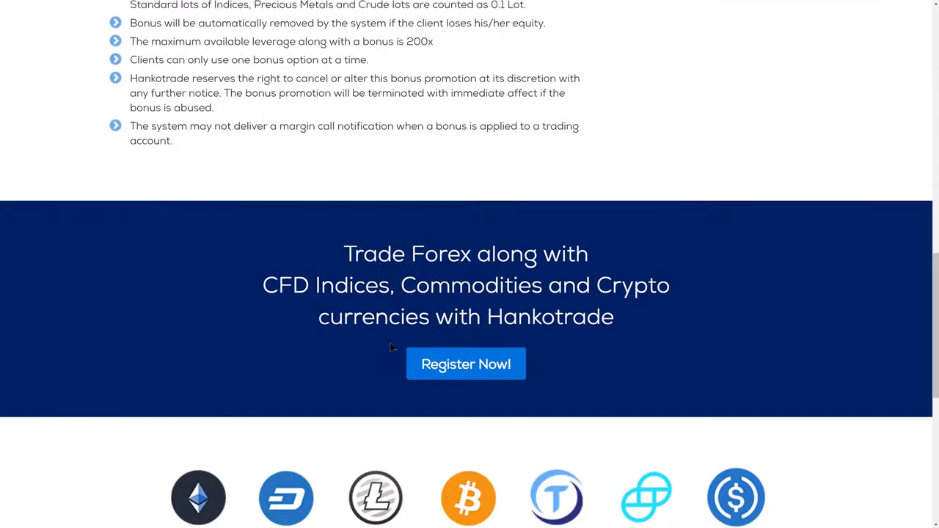
pyautogui.scroll(-1, 390, 343)
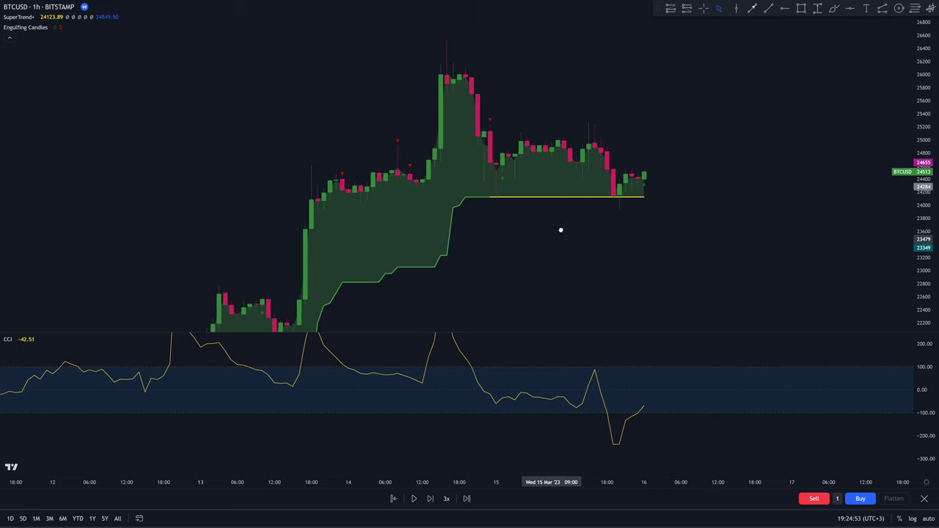
# - Pan and compress the price scale to centre the BTCUSD 1h peak with more history
pyautogui.moveTo(560, 231); pyautogui.dragTo(600, 197)
pyautogui.moveTo(915, 164); pyautogui.dragTo(915, 234)
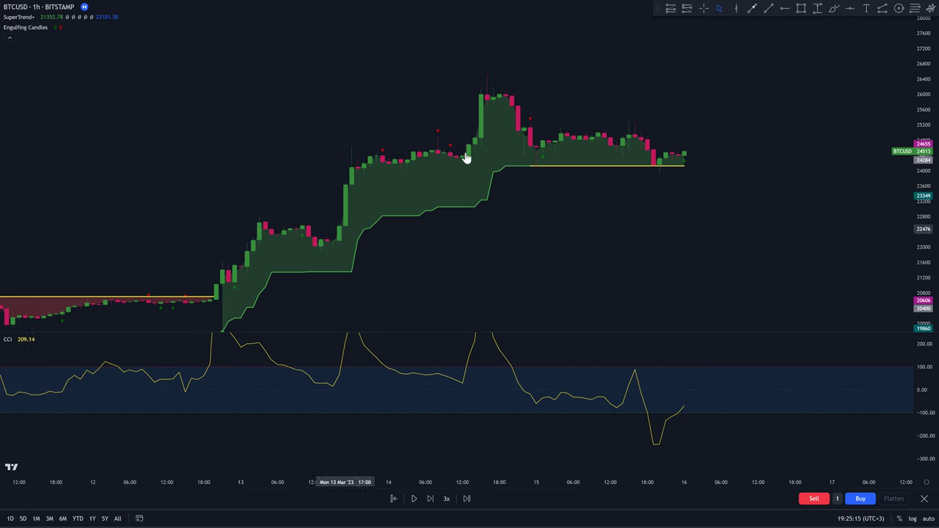
pyautogui.moveTo(528, 208); pyautogui.dragTo(514, 224)
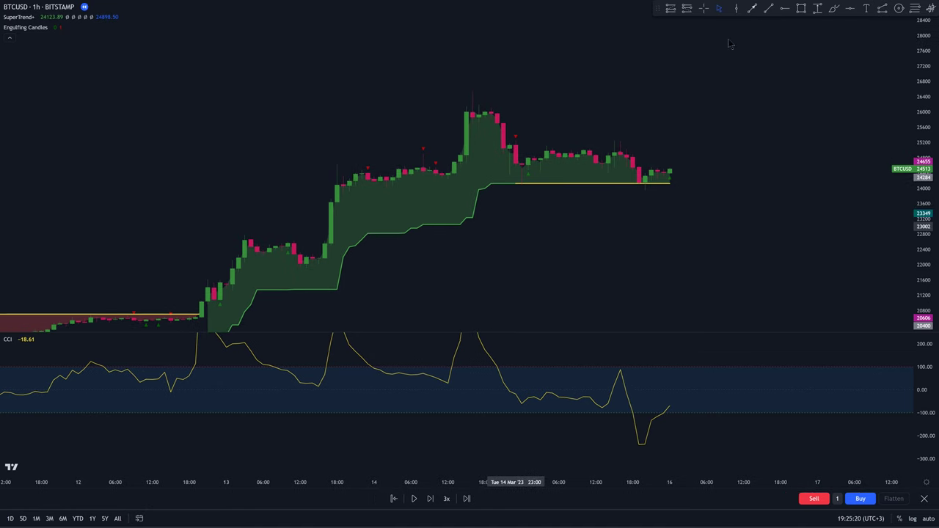
# - Draw and delete a trial arrow at the peak, then pan left and slightly enlarge the CCI pane
pyautogui.click(473, 93)
pyautogui.click(563, 156)
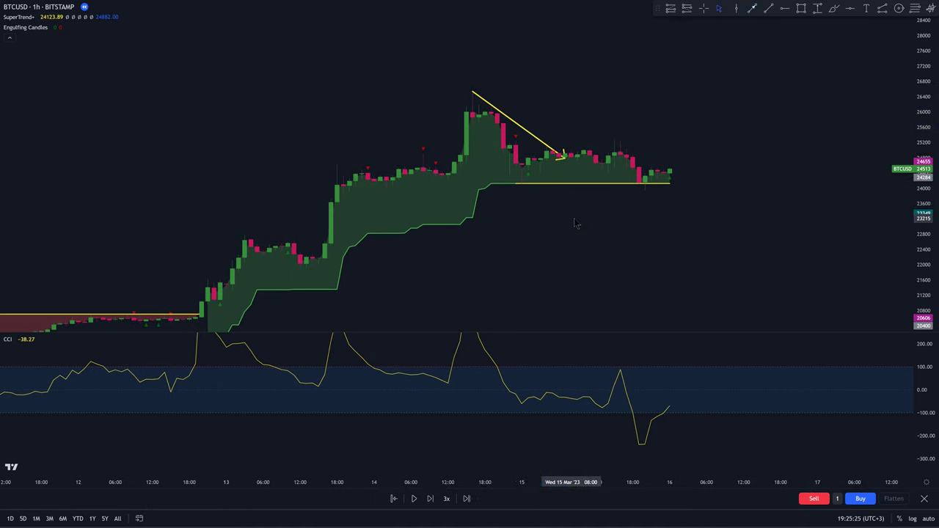
pyautogui.click(526, 132)
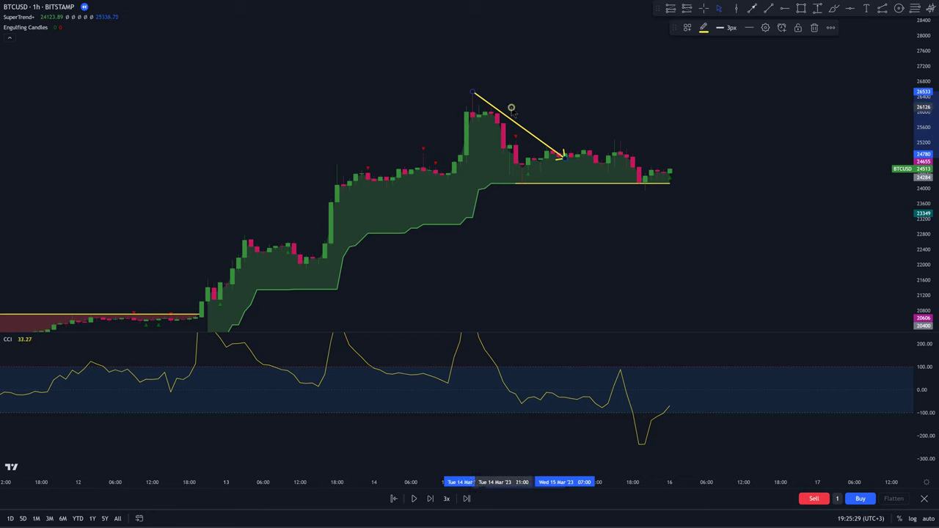
pyautogui.press('Delete')
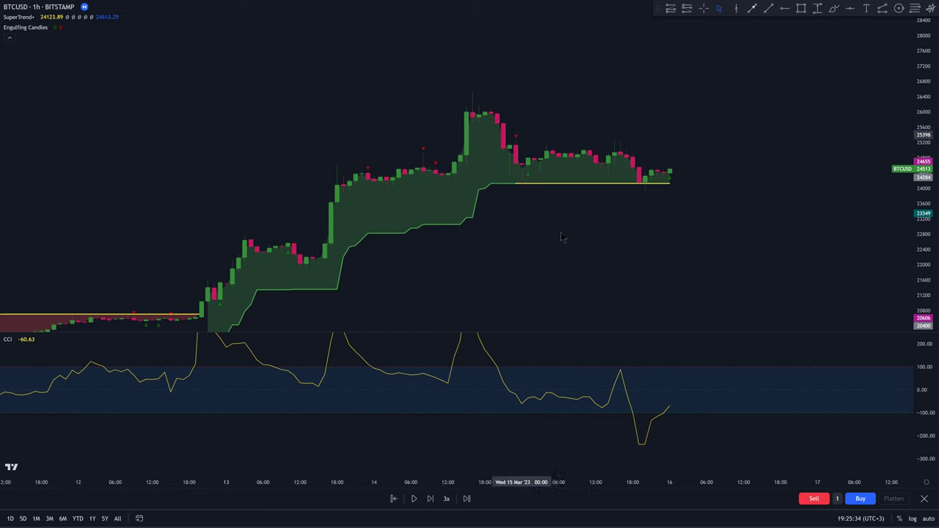
pyautogui.moveTo(554, 287); pyautogui.dragTo(466, 262)
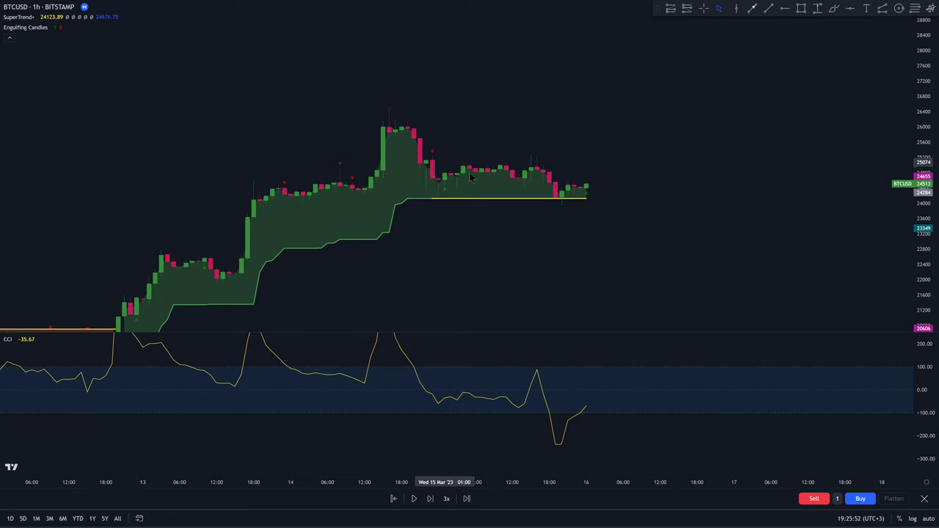
pyautogui.moveTo(527, 332); pyautogui.dragTo(527, 329)
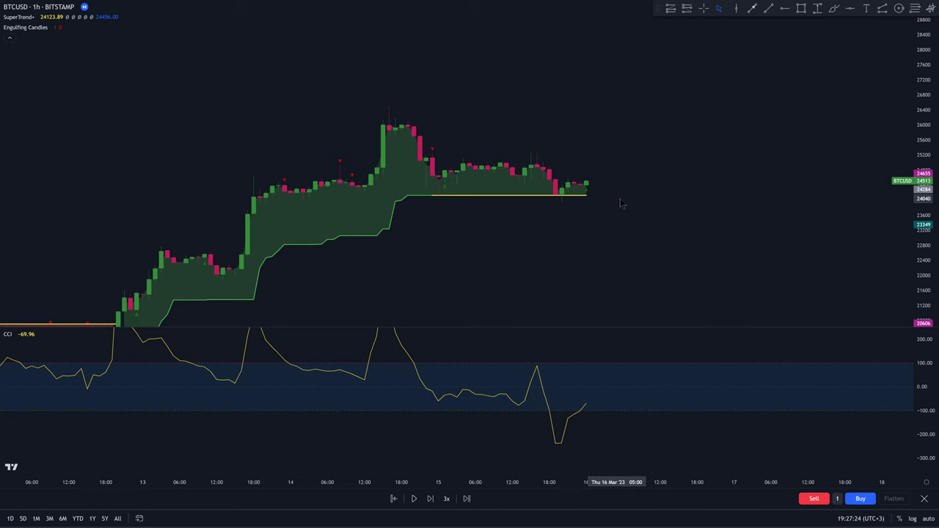
# - Place a long position after the last candle, raise its stop toward entry, widen it and lift the target
pyautogui.moveTo(620, 200); pyautogui.dragTo(606, 237)
pyautogui.click(580, 213)
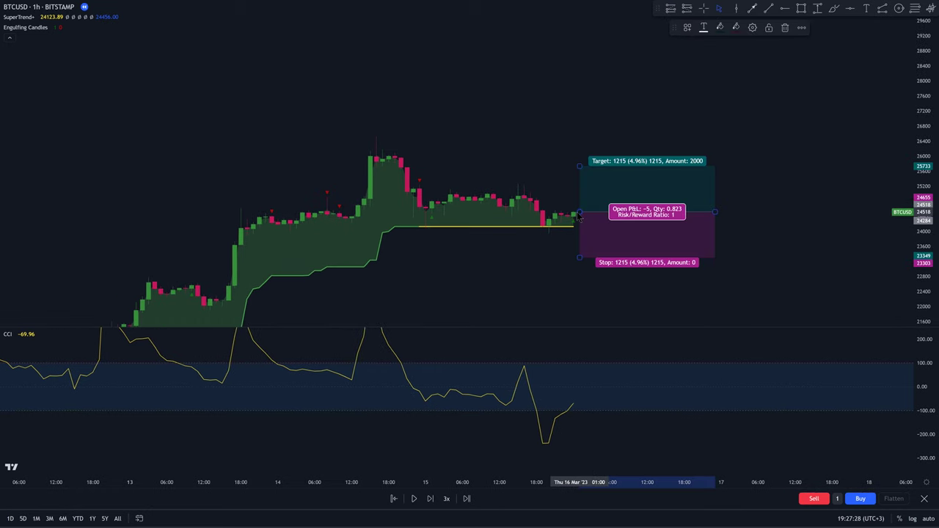
pyautogui.click(563, 264)
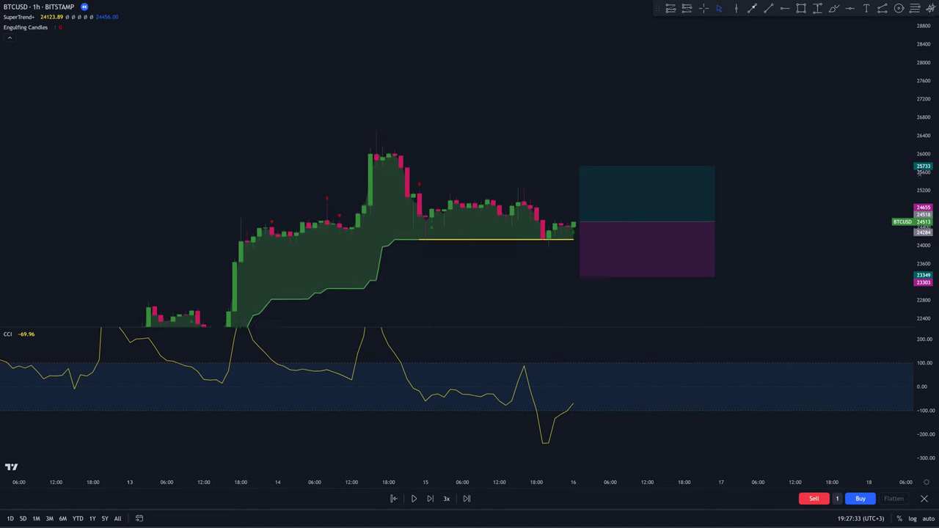
pyautogui.moveTo(581, 289); pyautogui.dragTo(579, 258)
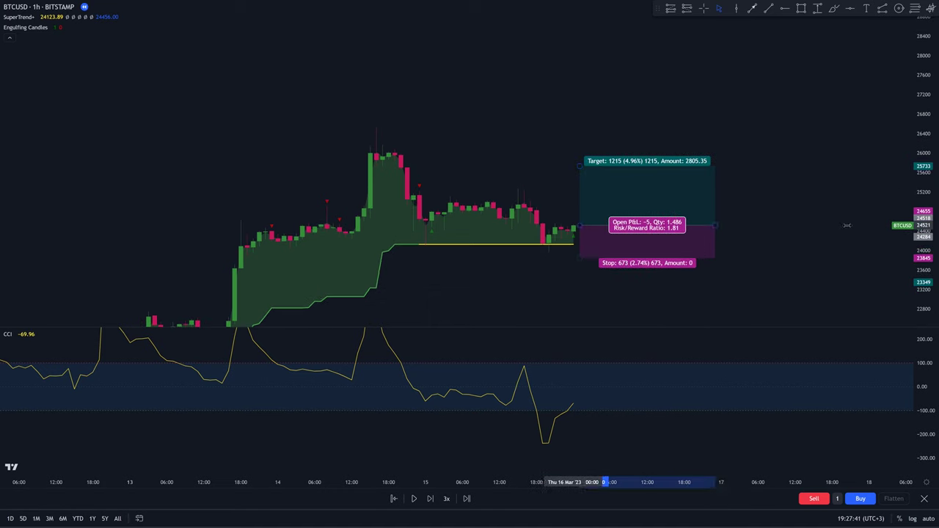
pyautogui.moveTo(715, 225); pyautogui.dragTo(875, 225)
pyautogui.moveTo(579, 166); pyautogui.dragTo(579, 140)
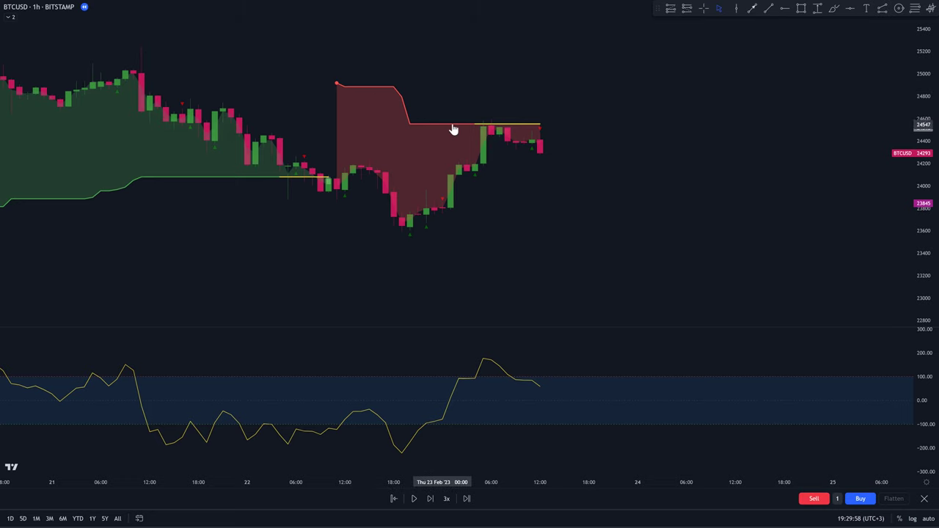
pyautogui.click(753, 8)
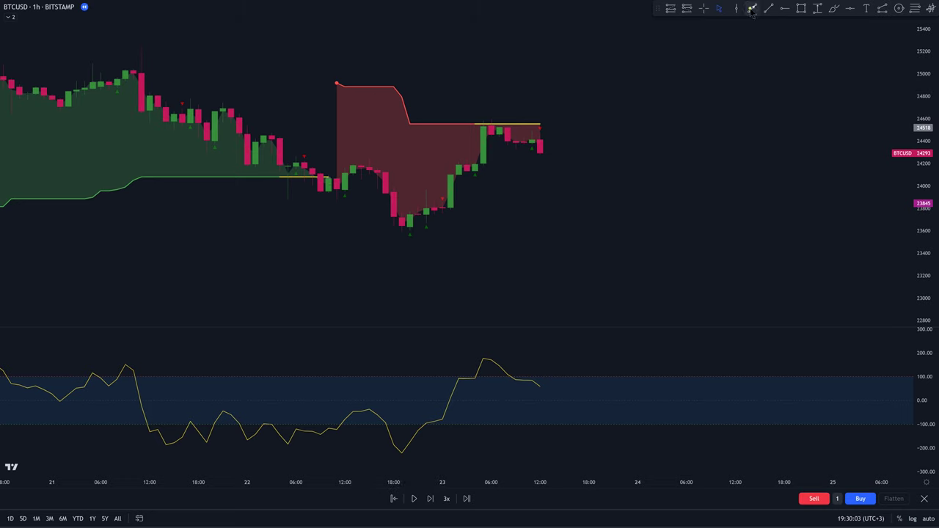
pyautogui.moveTo(142, 74); pyautogui.dragTo(255, 140)
pyautogui.moveTo(353, 176); pyautogui.dragTo(402, 173)
pyautogui.press('Escape')
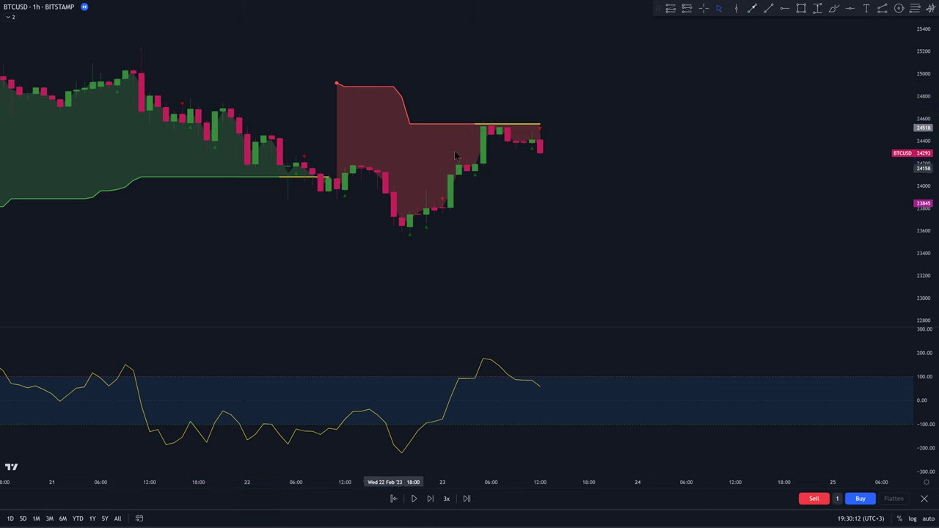
pyautogui.click(752, 8)
pyautogui.moveTo(405, 232); pyautogui.dragTo(499, 168)
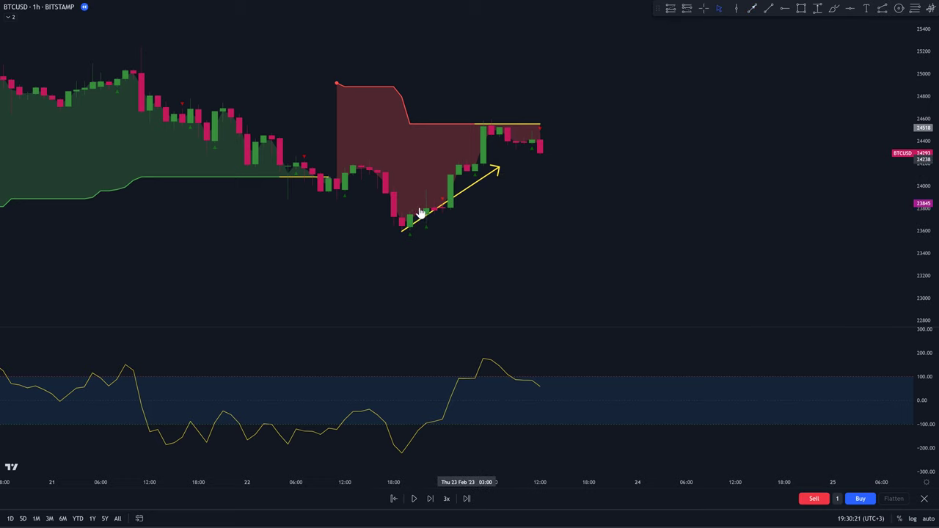
pyautogui.click(496, 171)
pyautogui.press('Delete')
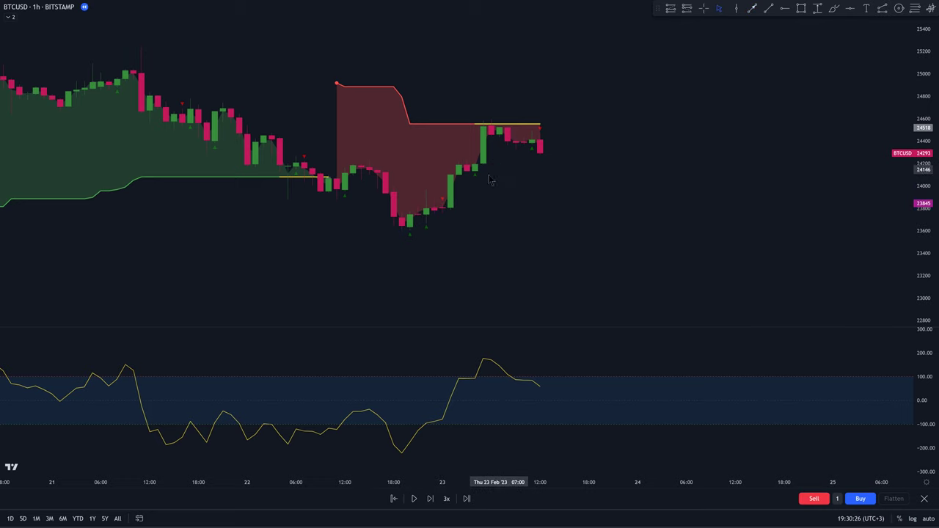
pyautogui.moveTo(494, 189); pyautogui.dragTo(491, 183)
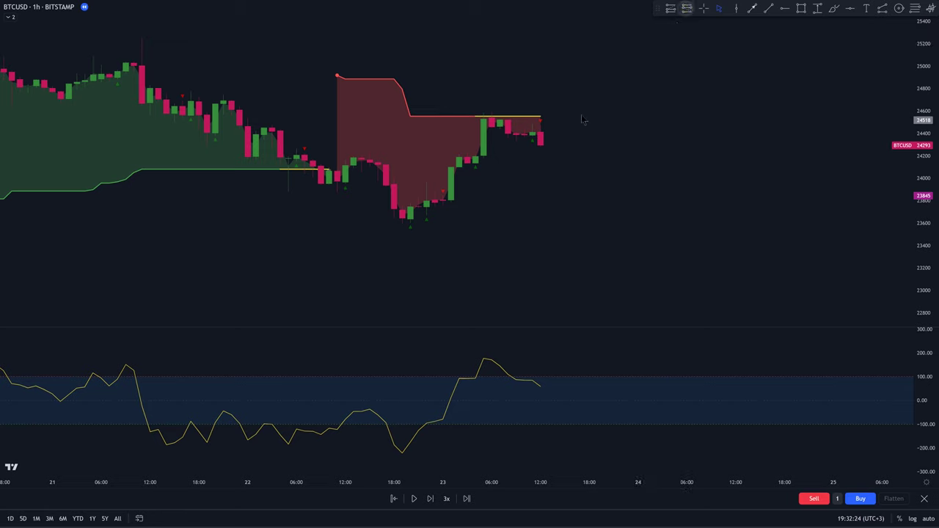
# - Place a widened short from 24,293 targeting 23,471 (R/R 2.5), then replay bars down to 23,162
pyautogui.click(546, 147)
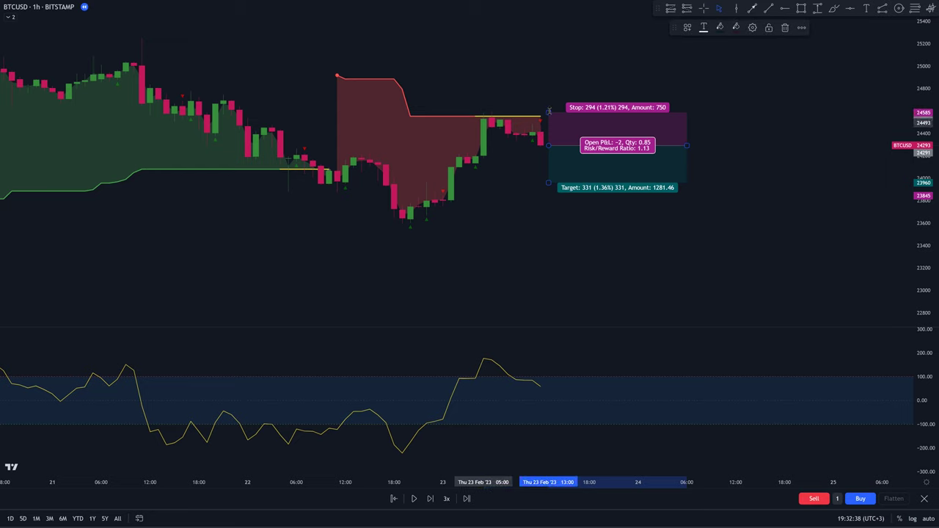
pyautogui.moveTo(686, 146); pyautogui.dragTo(812, 148)
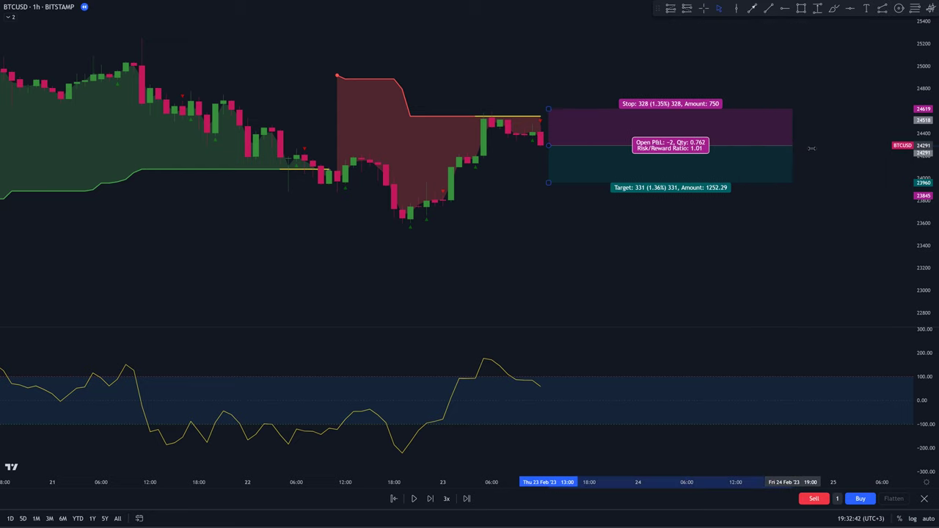
pyautogui.moveTo(547, 183); pyautogui.dragTo(552, 241)
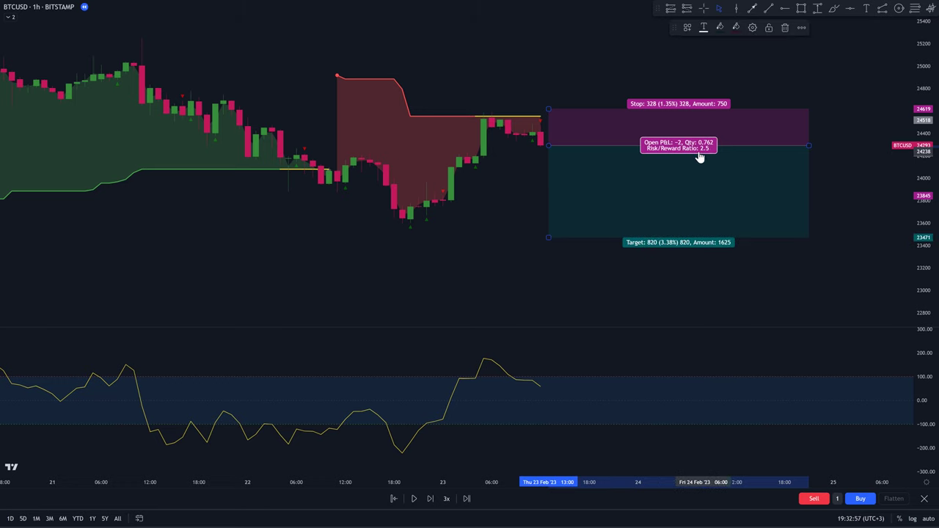
pyautogui.click(547, 389)
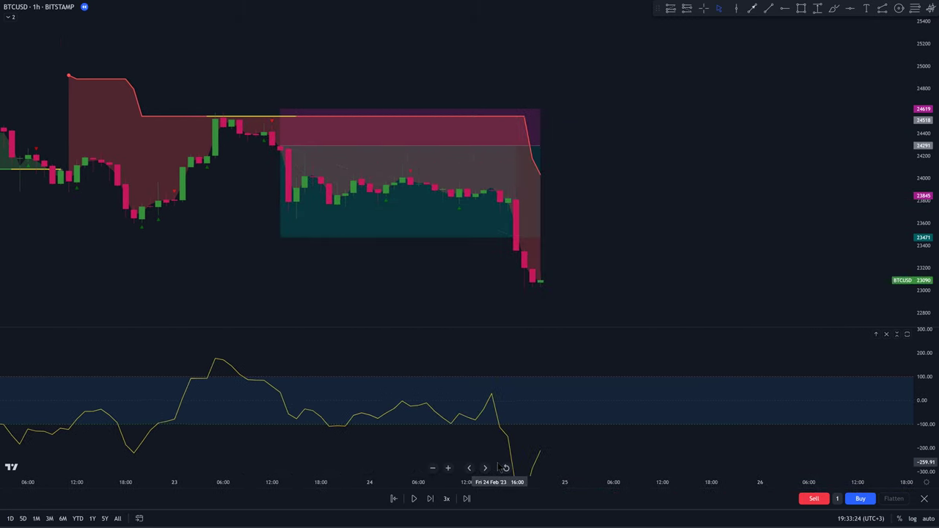
pyautogui.hotkey('shift', 'Down')
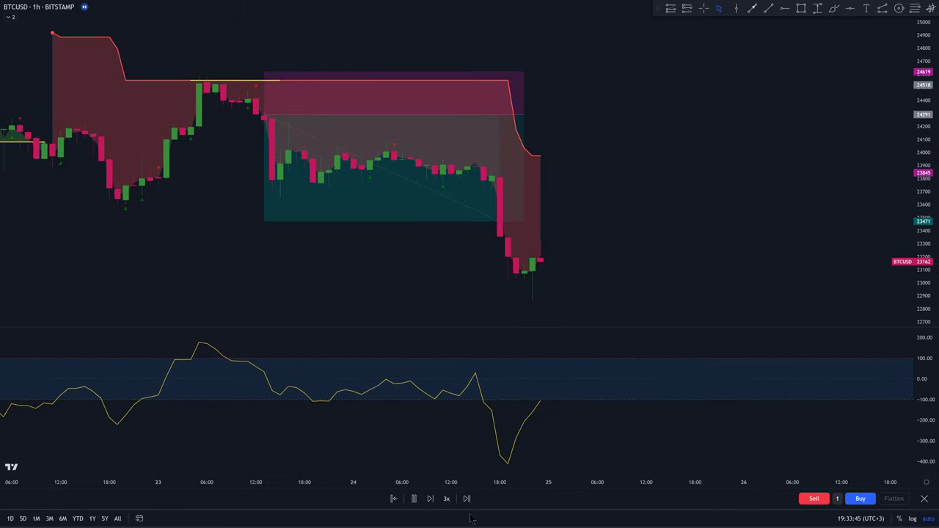